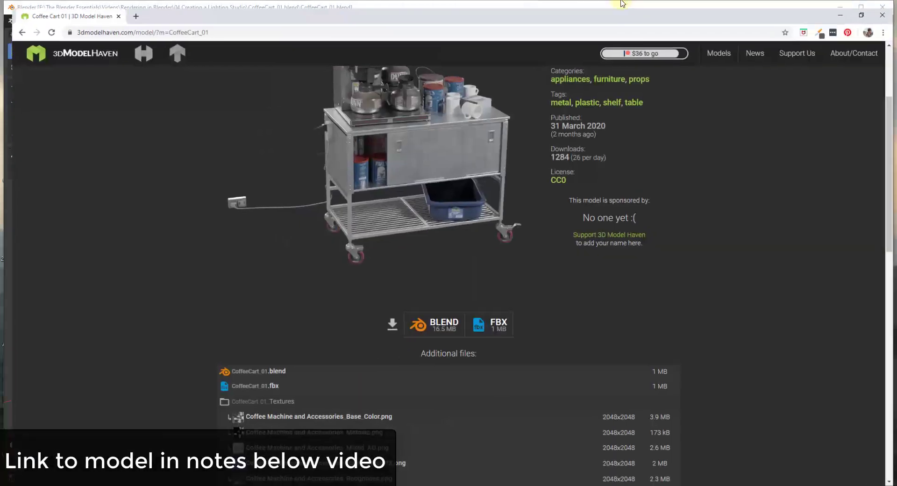
# - Look over the Coffee Cart 01 model page and its available download formats
pyautogui.scroll(3, 351, 216)
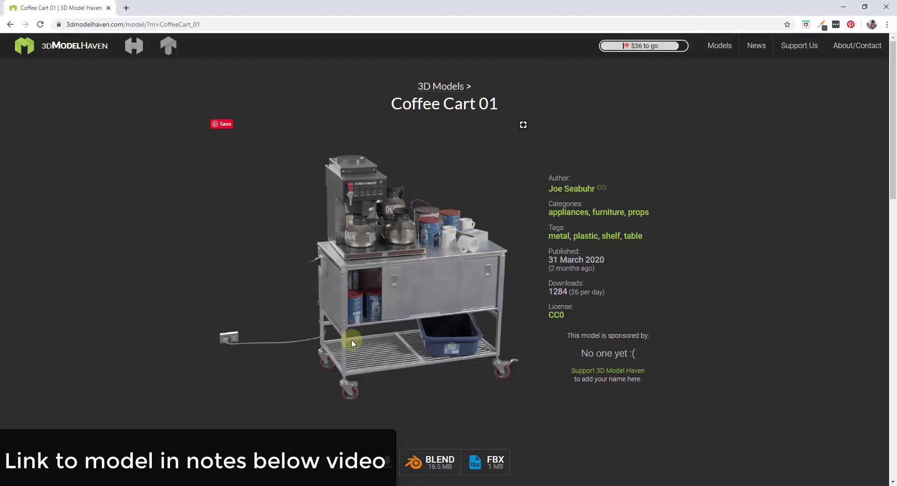
pyautogui.scroll(-2, 456, 293)
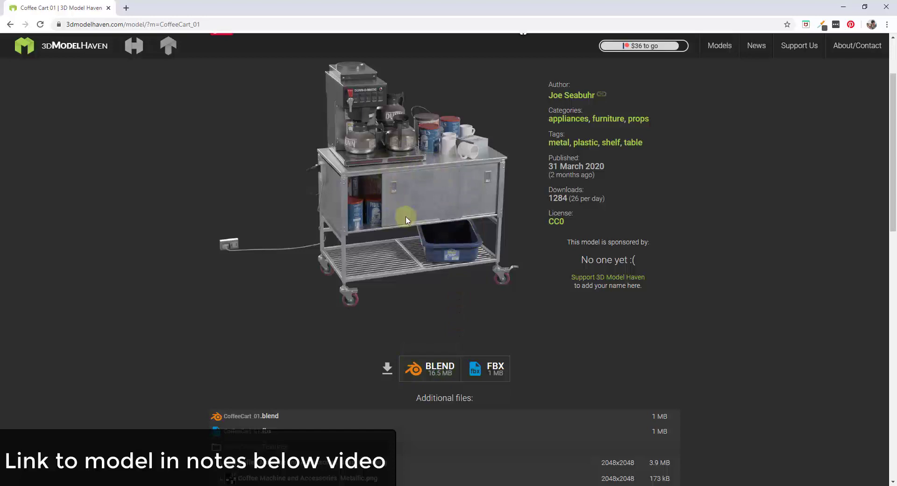
pyautogui.scroll(-4, 411, 210)
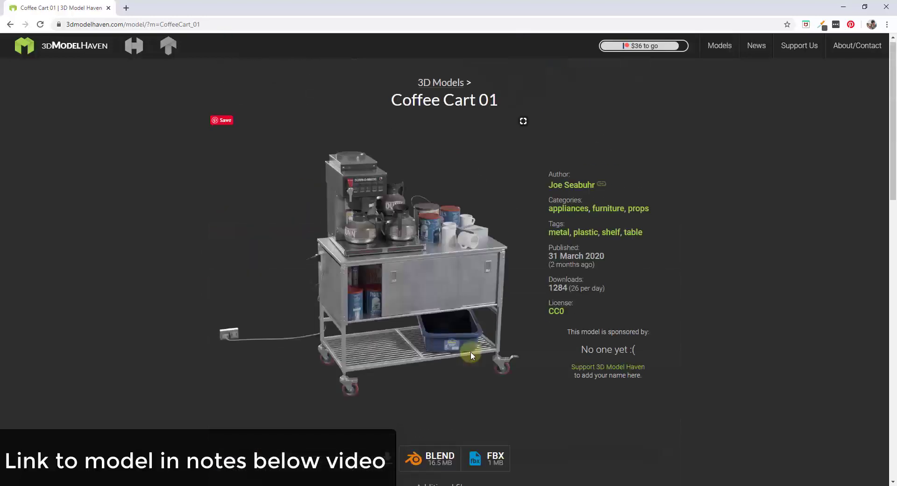
pyautogui.scroll(6, 470, 351)
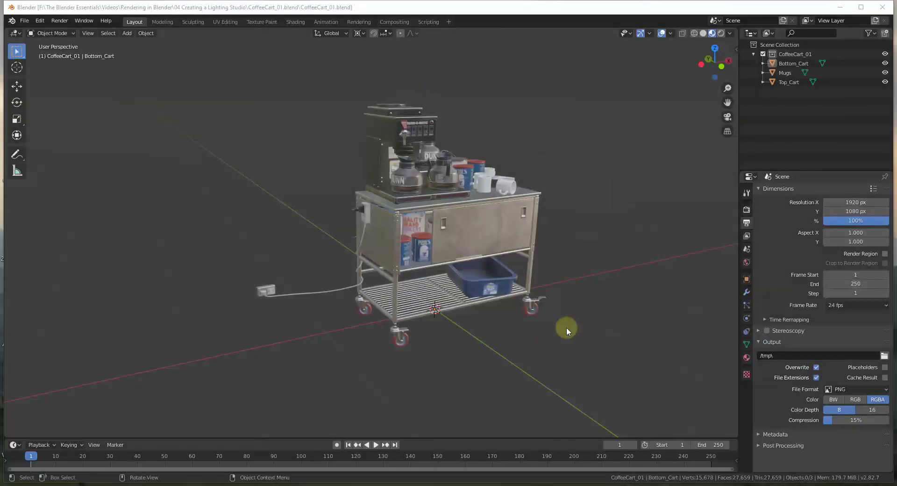
# - Switch to Blender, view the coffee cart from several angles and display it with rendered shading
pyautogui.moveTo(528, 333); pyautogui.dragTo(542, 280, button='middle')
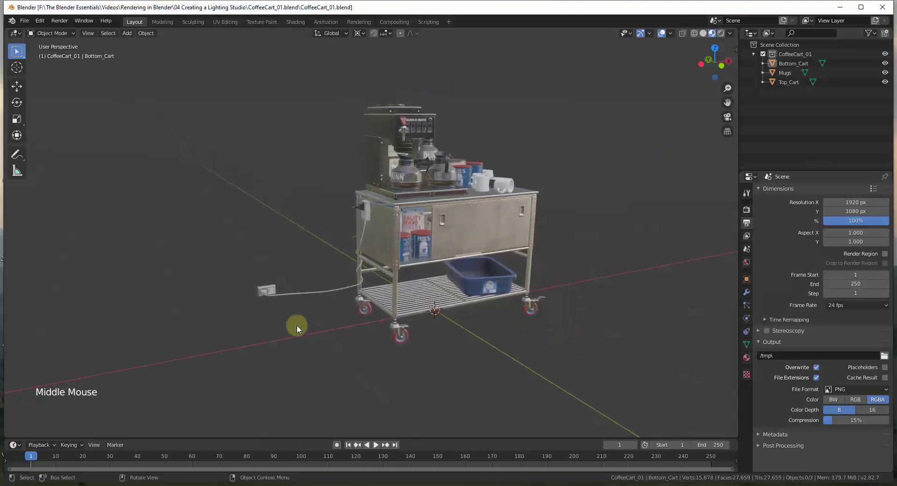
pyautogui.scroll(-2, 464, 324)
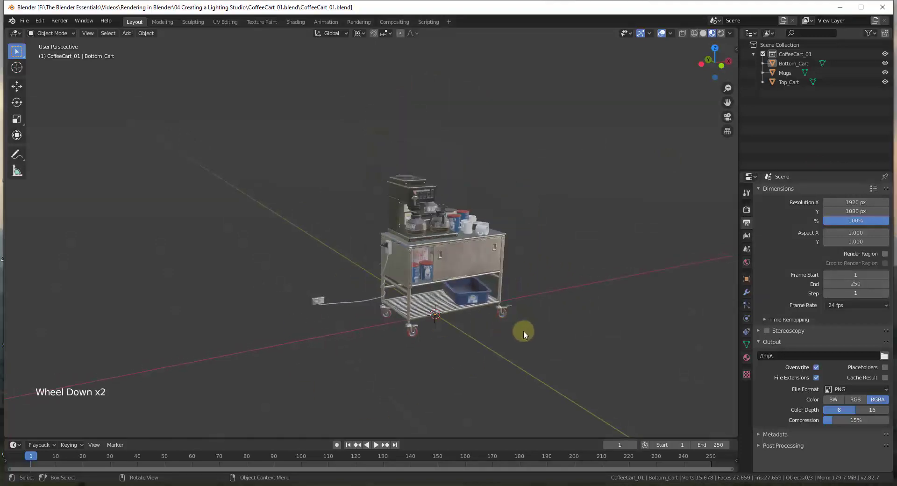
pyautogui.scroll(2, 518, 329)
pyautogui.moveTo(500, 317); pyautogui.dragTo(479, 239, button='middle')
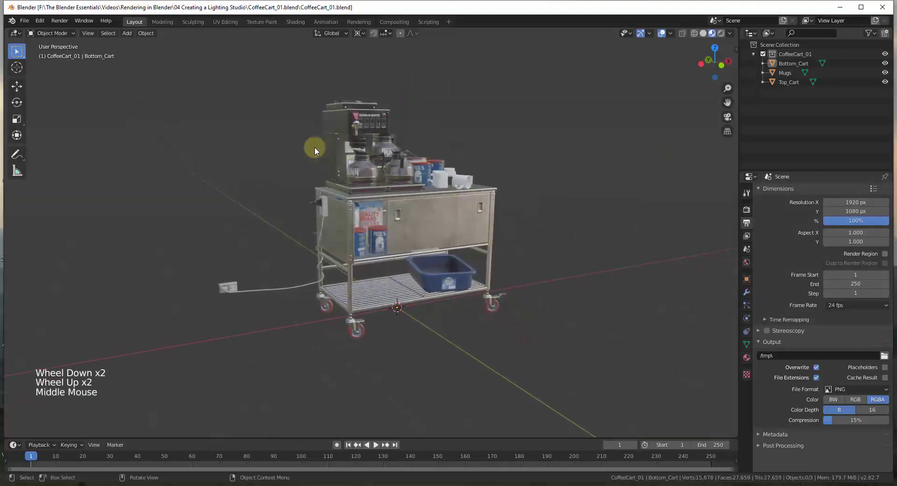
pyautogui.click(720, 34)
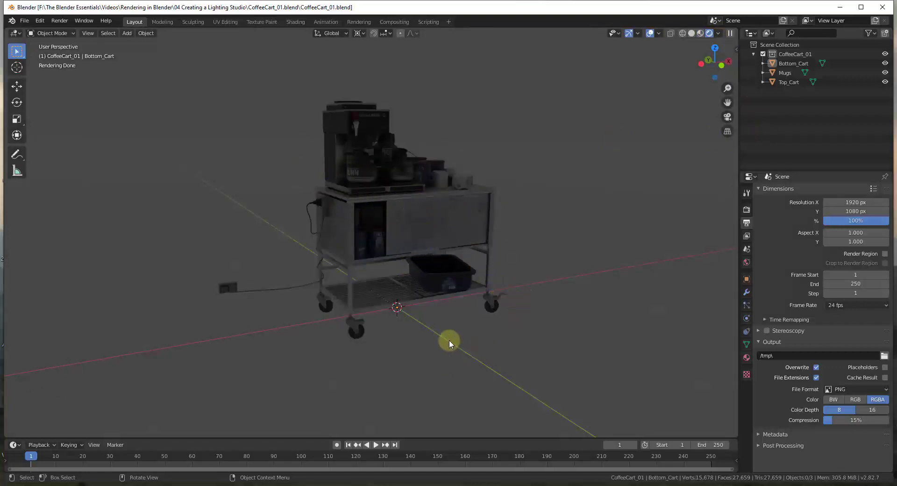
# - Add an area light, place it above and beside the coffee cart aimed at it, and show its light settings
pyautogui.hotkey('shift', 'a')
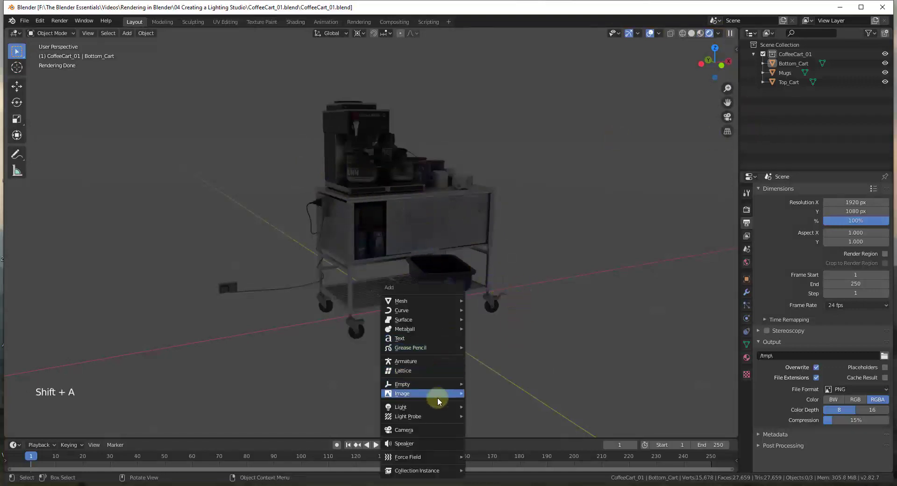
pyautogui.moveTo(434, 409)
pyautogui.click(488, 370)
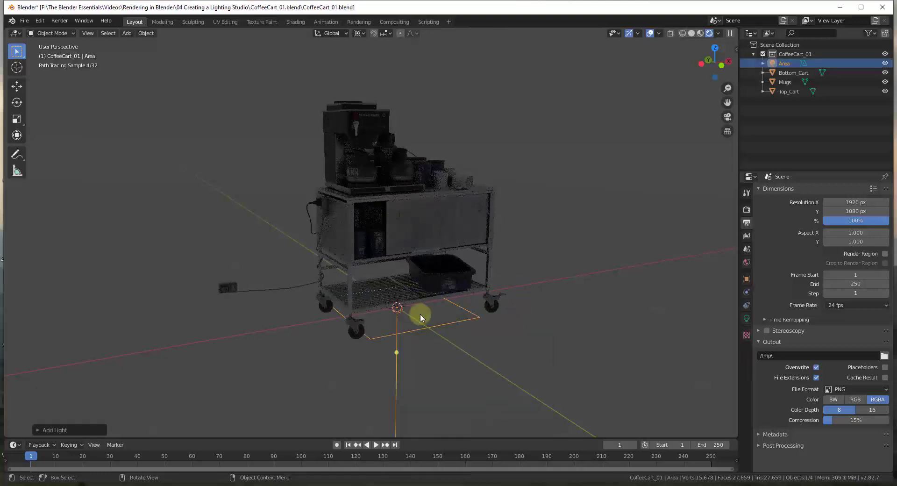
pyautogui.moveTo(406, 346); pyautogui.dragTo(557, 200)
pyautogui.click(746, 318)
pyautogui.press('KP_0')
# - Inspect how the area light falls on the coffee cart from the lit side, and delete the light
pyautogui.moveTo(492, 264); pyautogui.dragTo(226, 271, button='middle')
pyautogui.scroll(2, 419, 106)
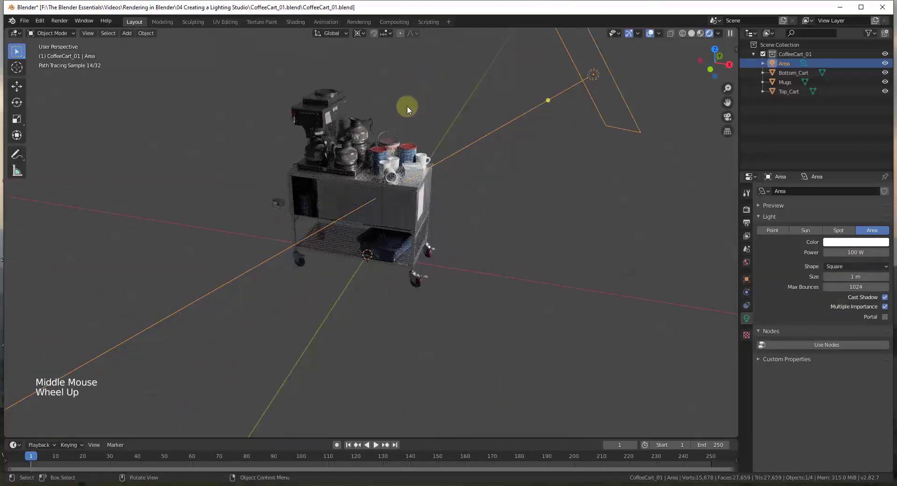
pyautogui.scroll(1, 407, 105)
pyautogui.moveTo(387, 191); pyautogui.dragTo(371, 203, button='middle')
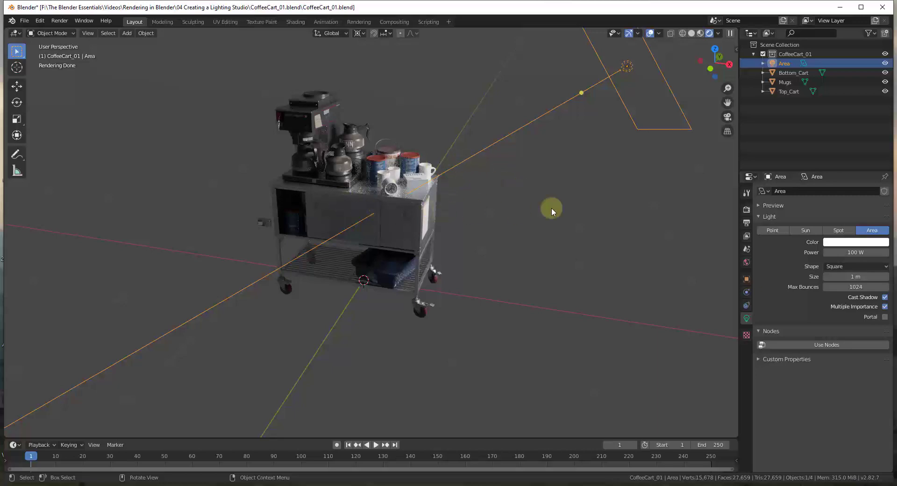
pyautogui.scroll(-1, 404, 209)
pyautogui.scroll(2, 300, 213)
pyautogui.moveTo(300, 213); pyautogui.dragTo(397, 187, button='middle')
pyautogui.press('Delete')
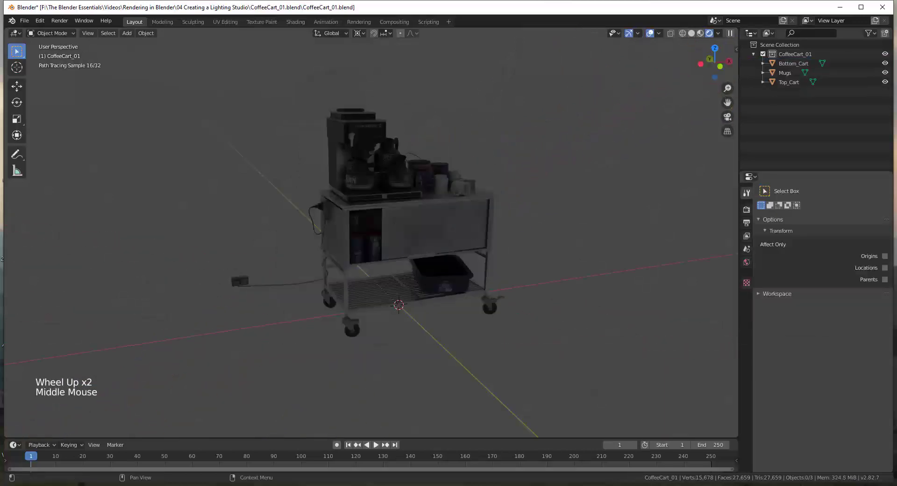
# - Switch to the browser and browse the Google image results for photography lighting studio setups
pyautogui.click(400, 234)
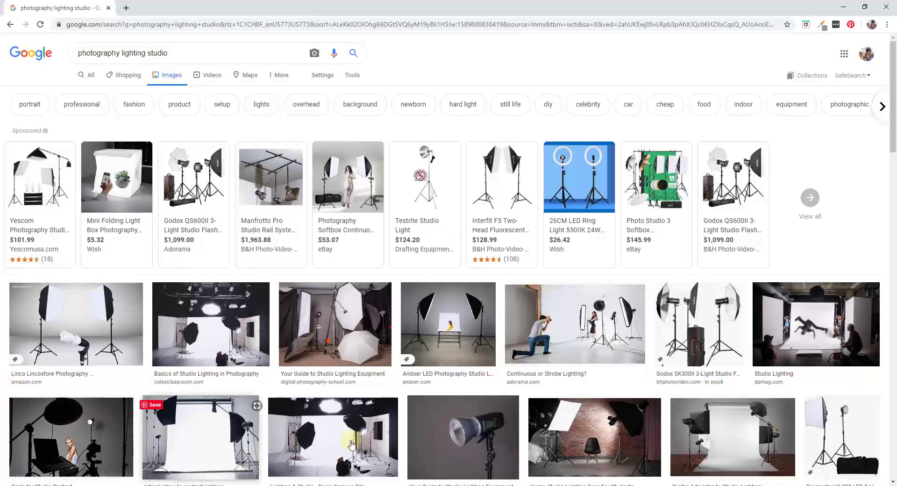
pyautogui.scroll(-1, 447, 357)
pyautogui.scroll(-1, 447, 357)
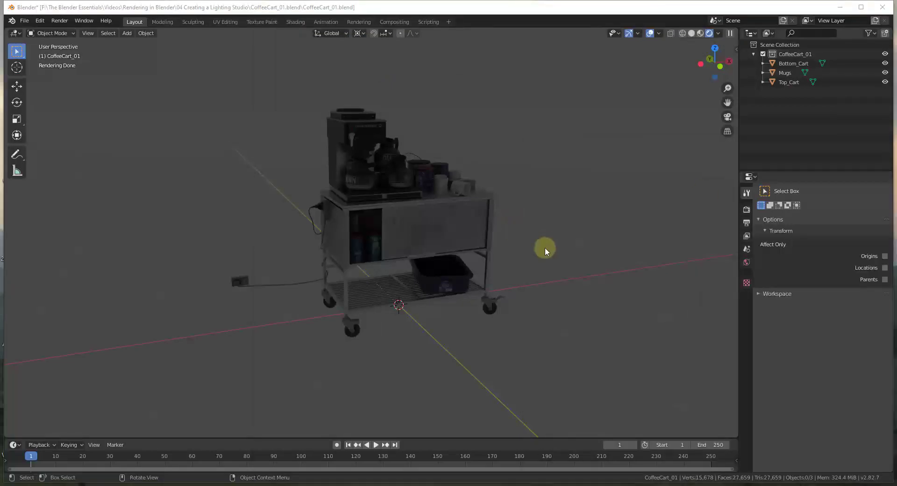
# - Return to Blender and add a cube mesh at the scene origin
pyautogui.click(545, 251)
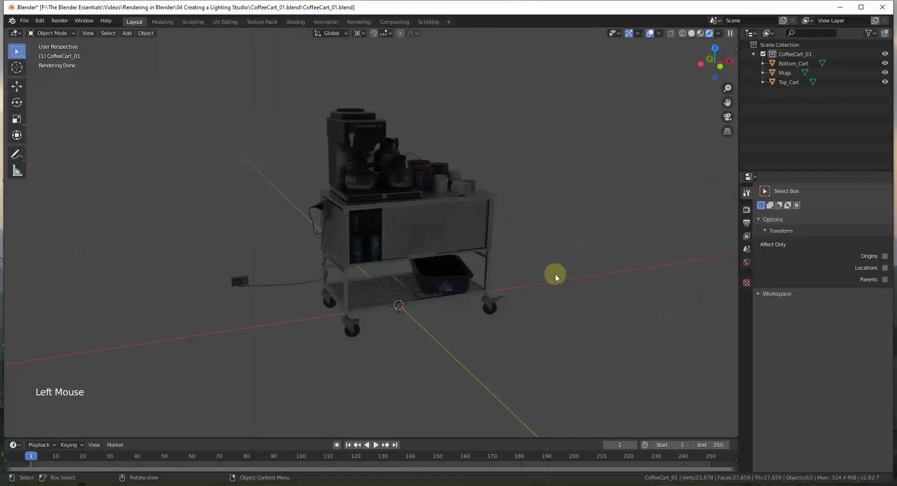
pyautogui.scroll(-2, 483, 303)
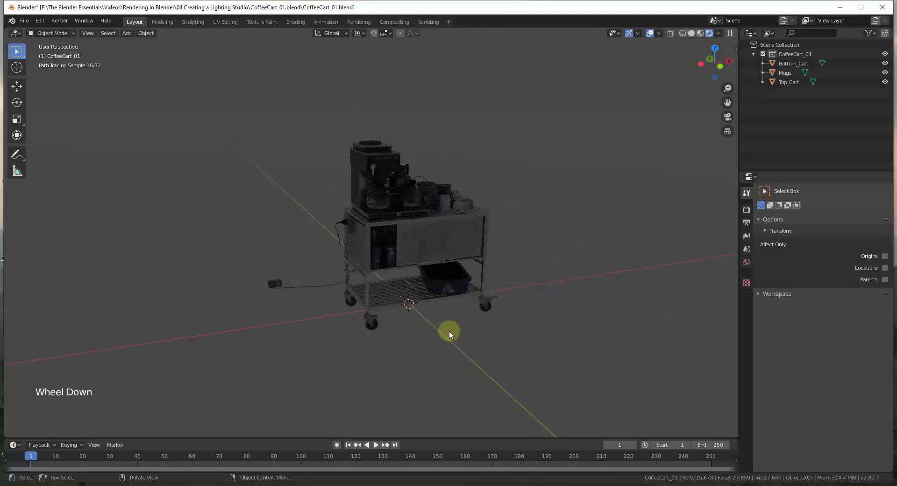
pyautogui.hotkey('shift', 'a')
pyautogui.moveTo(438, 220)
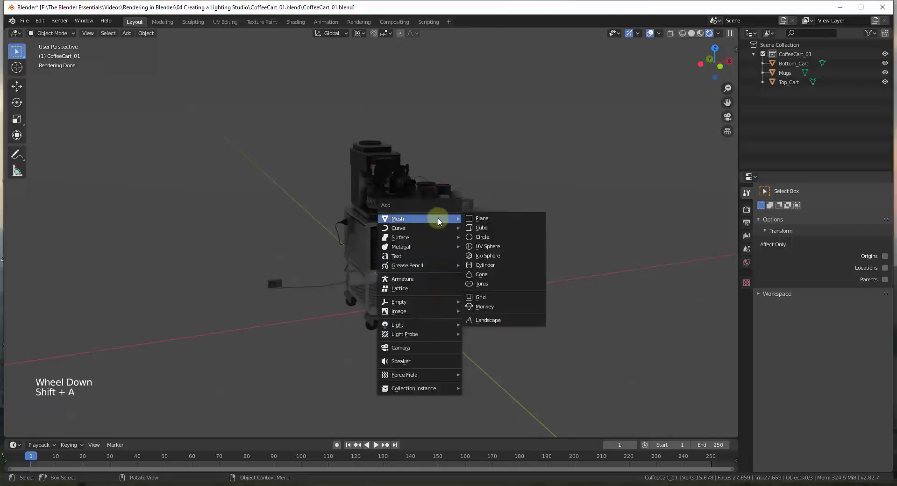
pyautogui.click(494, 228)
pyautogui.scroll(-4, 488, 287)
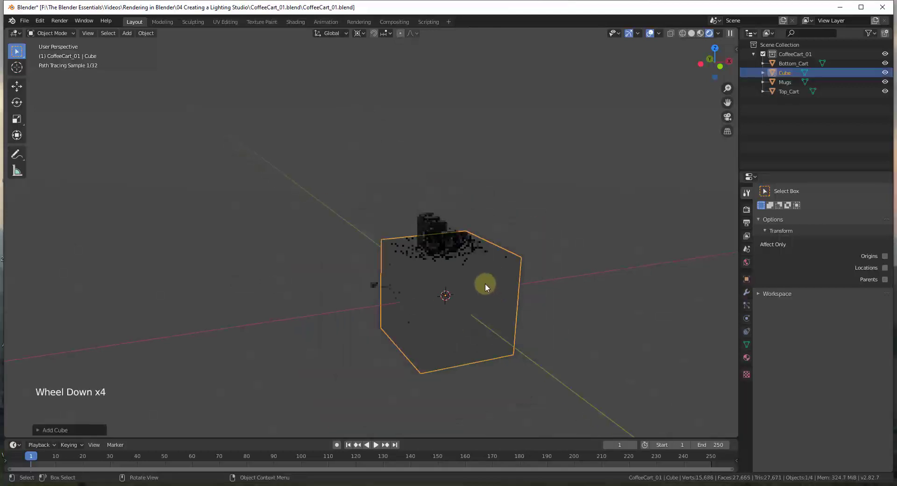
# - Show the scene in front view with material preview shading, and try to move the cube along the Z axis
pyautogui.click(718, 64)
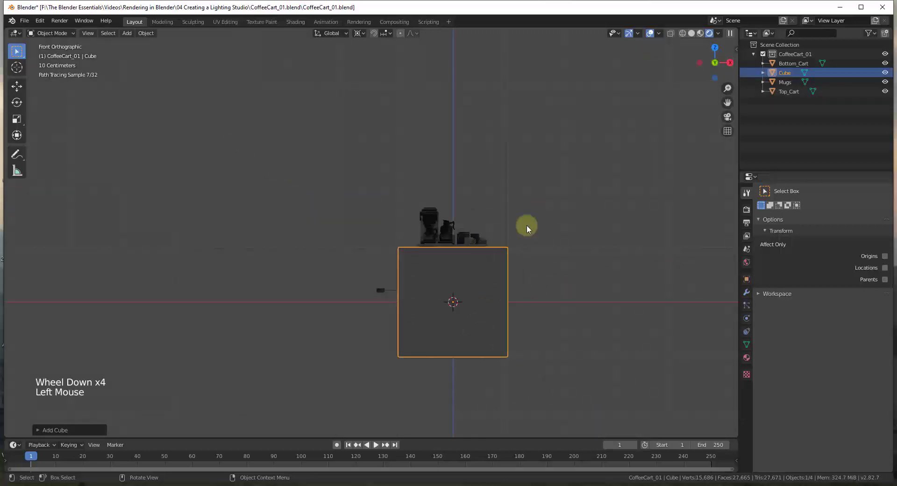
pyautogui.click(699, 34)
pyautogui.press('g')
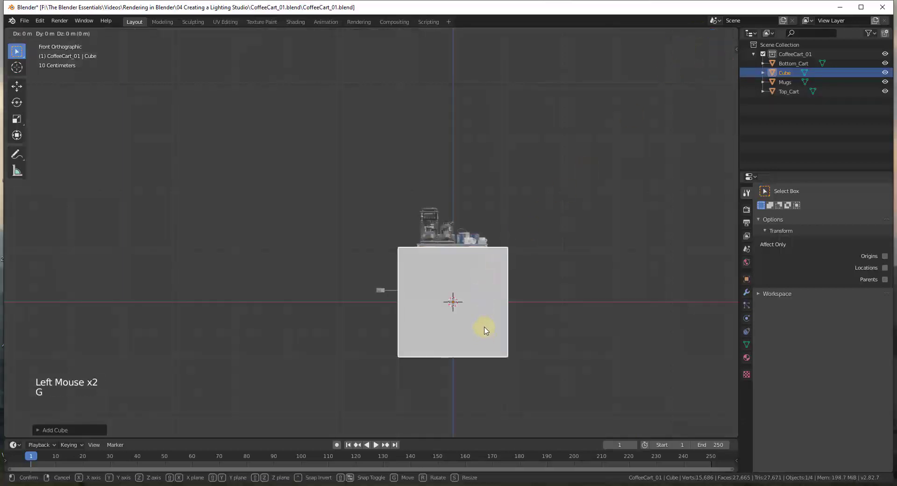
pyautogui.press('z')
pyautogui.rightClick(490, 317)
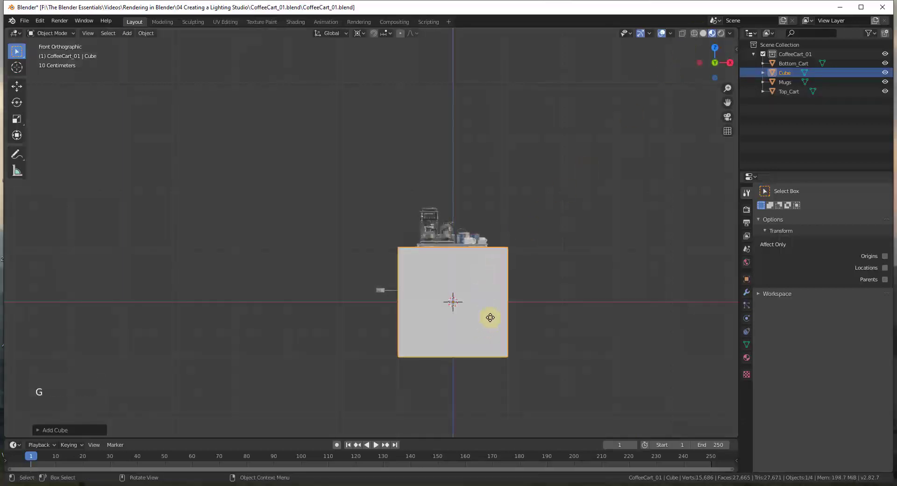
# - Scale the cube up uniformly by a factor of about 5.6 so it encloses the whole coffee cart
pyautogui.moveTo(486, 326); pyautogui.dragTo(602, 397, button='middle')
pyautogui.scroll(-5, 502, 302)
pyautogui.moveTo(502, 303); pyautogui.dragTo(548, 311, button='middle')
pyautogui.press('s')
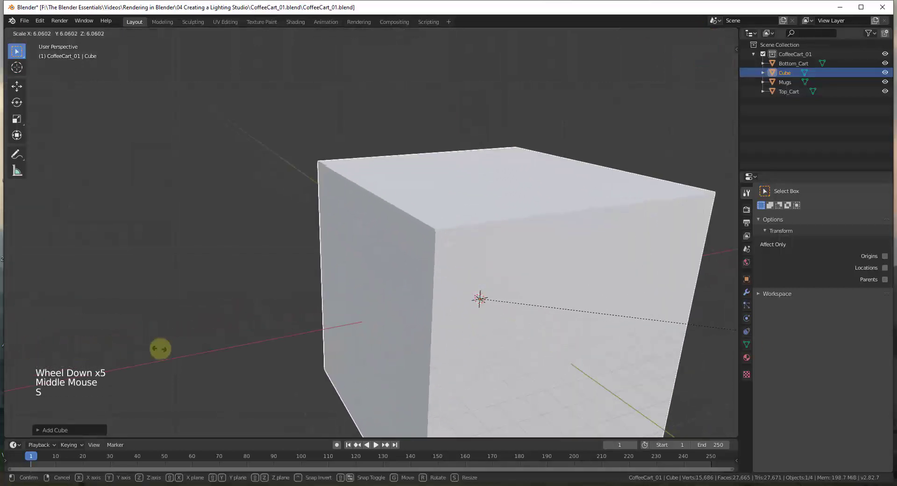
pyautogui.click(180, 84)
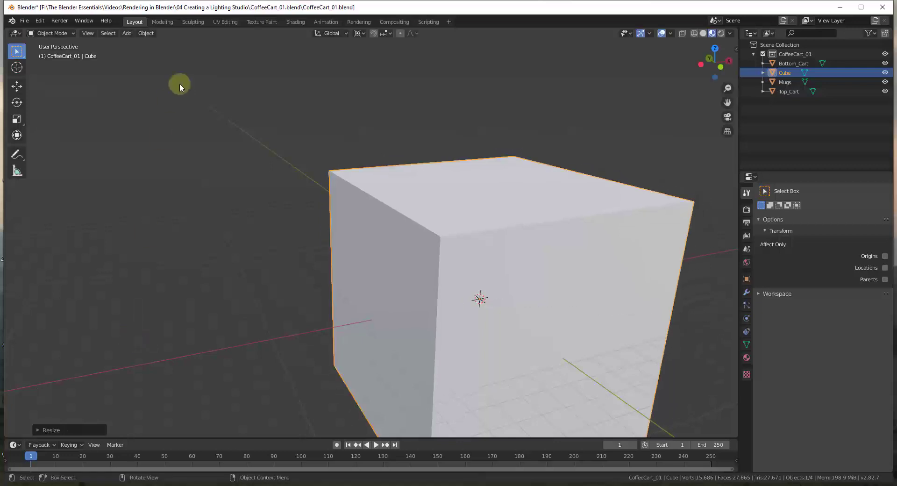
# - In front view, raise the cube about 5.6 m along the Z axis so its base rests at ground level
pyautogui.click(720, 66)
pyautogui.press('g')
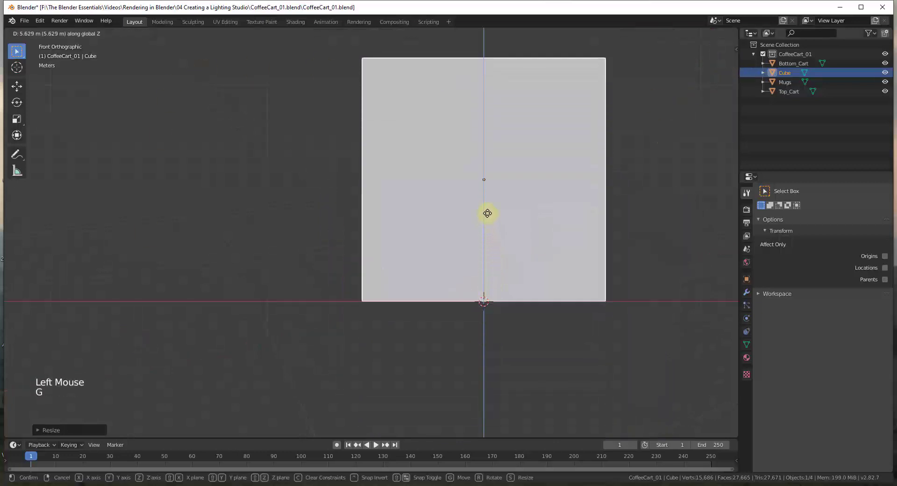
pyautogui.click(487, 215)
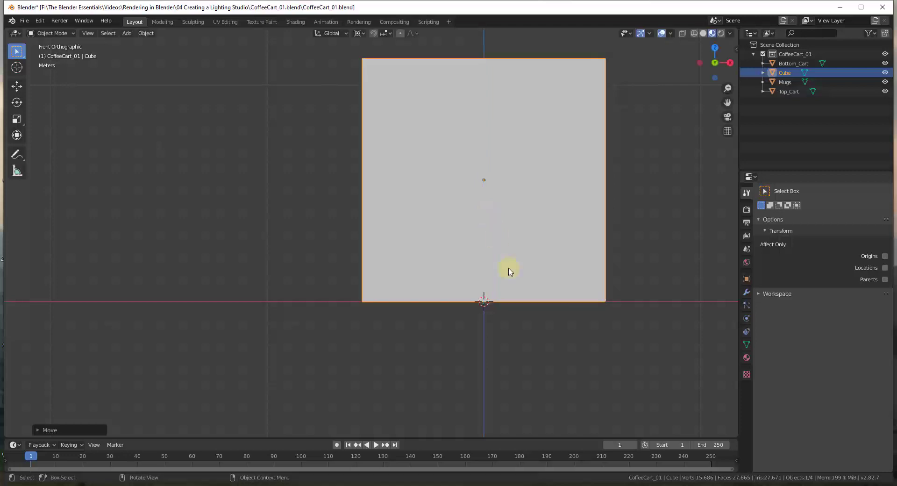
# - In edit mode, delete the cube's two upper front vertices to leave only a floor and a back wall
pyautogui.moveTo(600, 300); pyautogui.dragTo(598, 239, button='middle')
pyautogui.scroll(-4, 598, 239)
pyautogui.scroll(1, 490, 230)
pyautogui.scroll(-2, 537, 202)
pyautogui.scroll(2, 562, 246)
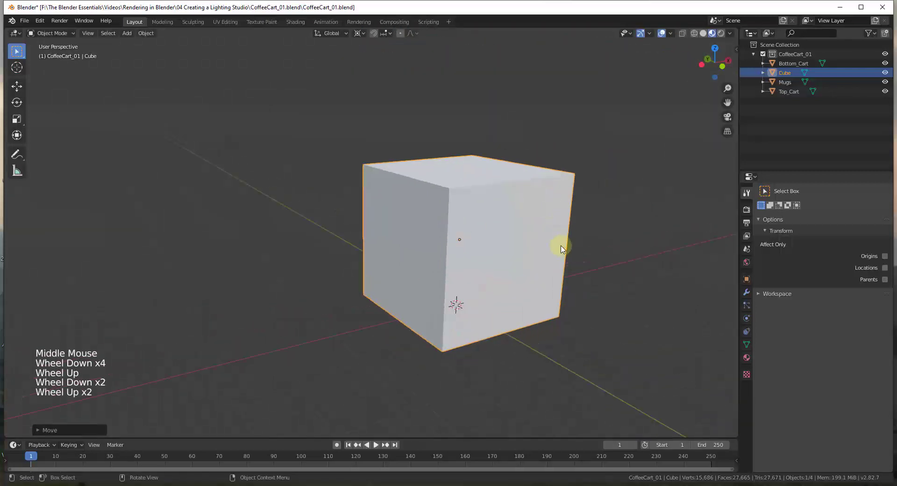
pyautogui.press('Tab')
pyautogui.click(480, 185)
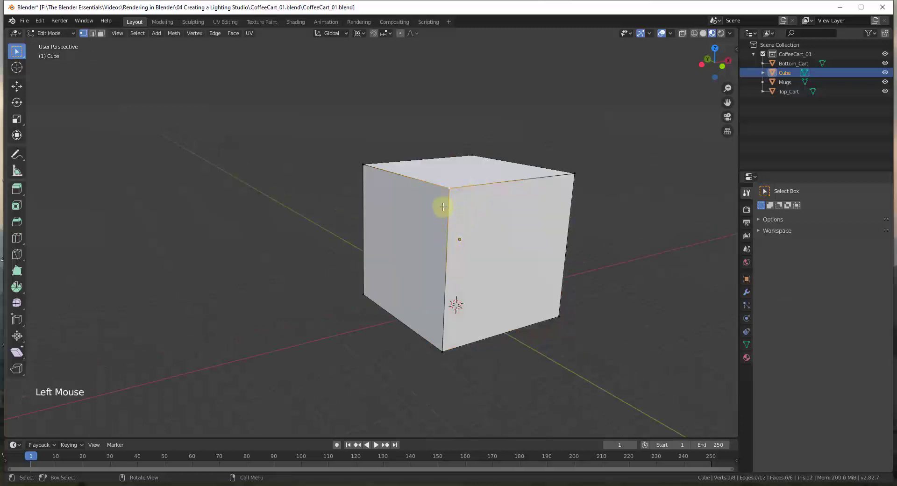
pyautogui.keyDown('shift'); pyautogui.click(574, 174); pyautogui.keyUp('shift')
pyautogui.press('z')
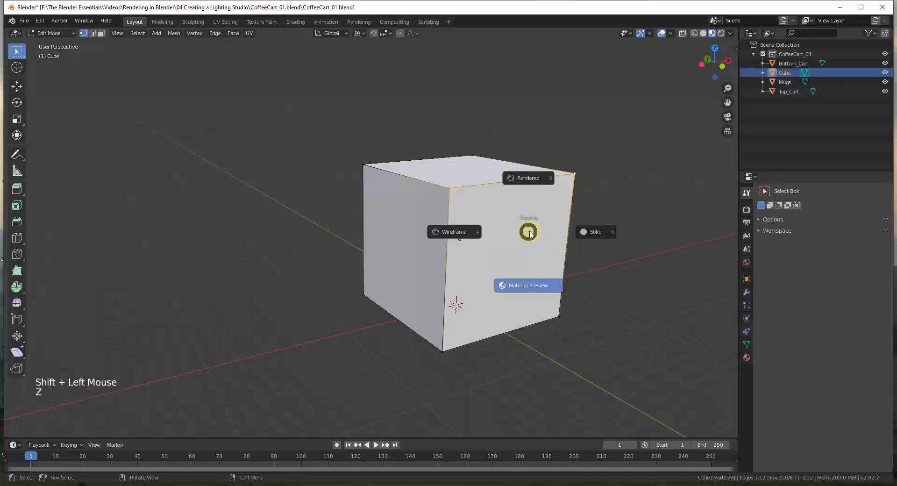
pyautogui.press('x')
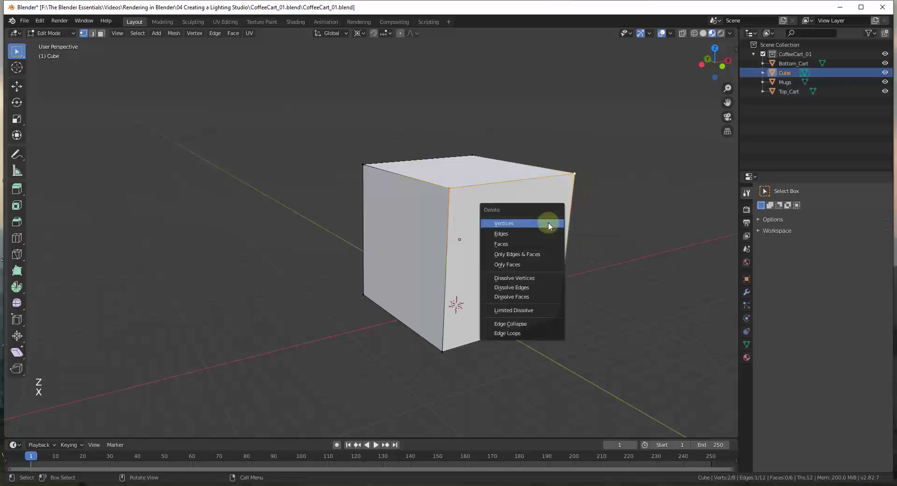
pyautogui.click(546, 222)
# - Return to object mode and widen the floor-and-wall backdrop along the X axis by a factor of about 2.4
pyautogui.scroll(3, 515, 279)
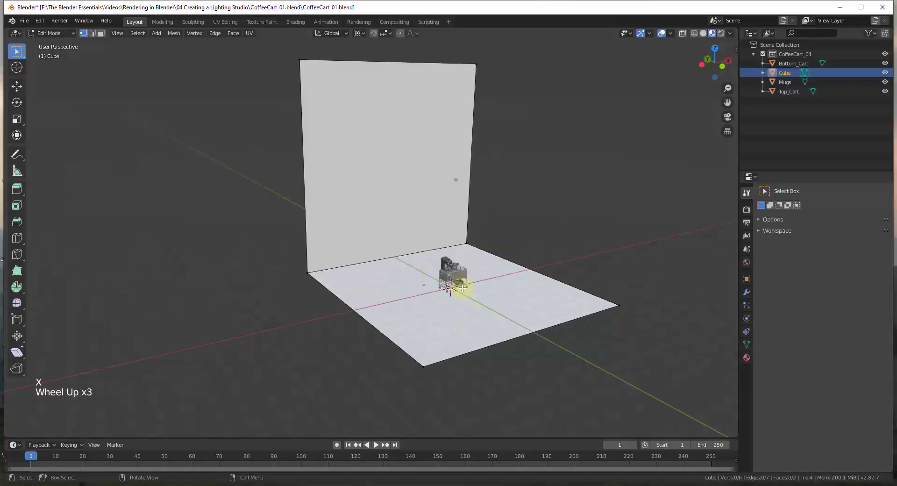
pyautogui.moveTo(456, 280); pyautogui.dragTo(436, 276, button='middle')
pyautogui.scroll(1, 468, 304)
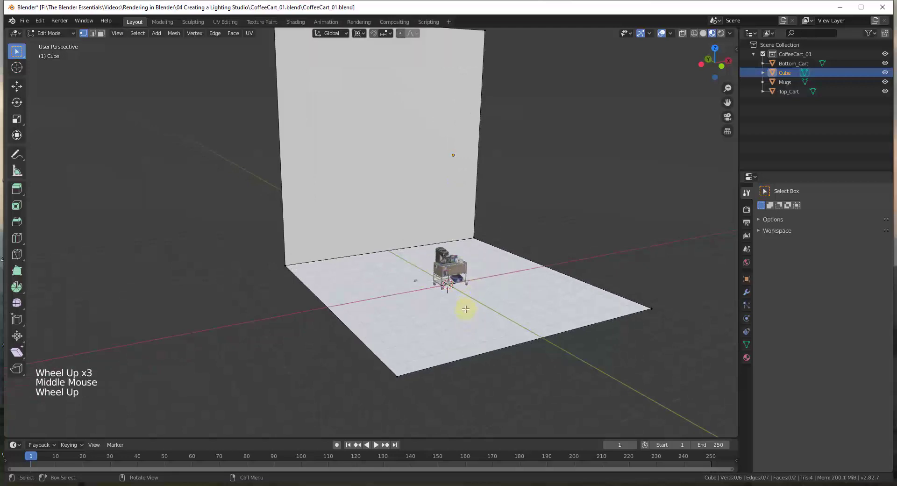
pyautogui.press('Tab')
pyautogui.click(421, 323)
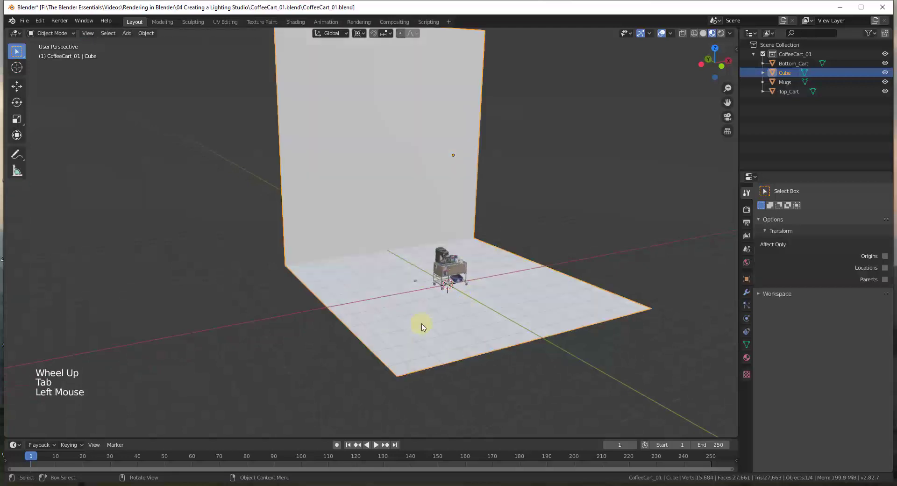
pyautogui.scroll(-2, 381, 308)
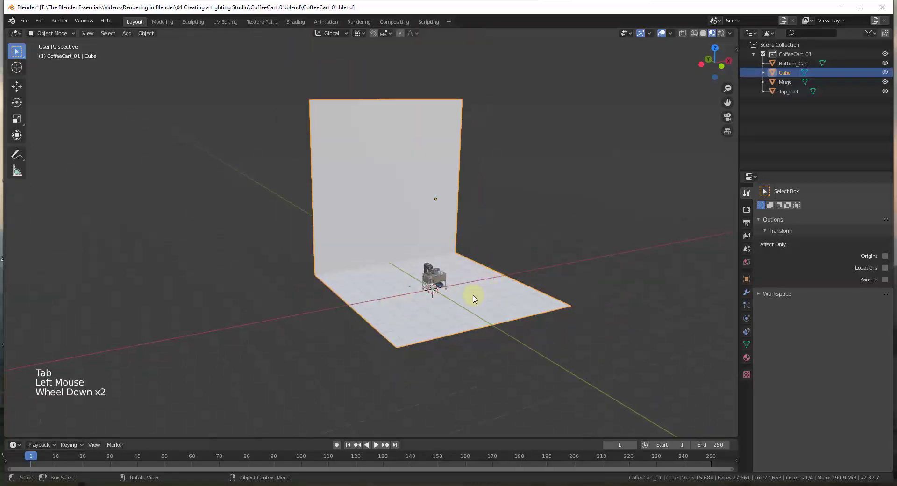
pyautogui.press('s')
pyautogui.press('x')
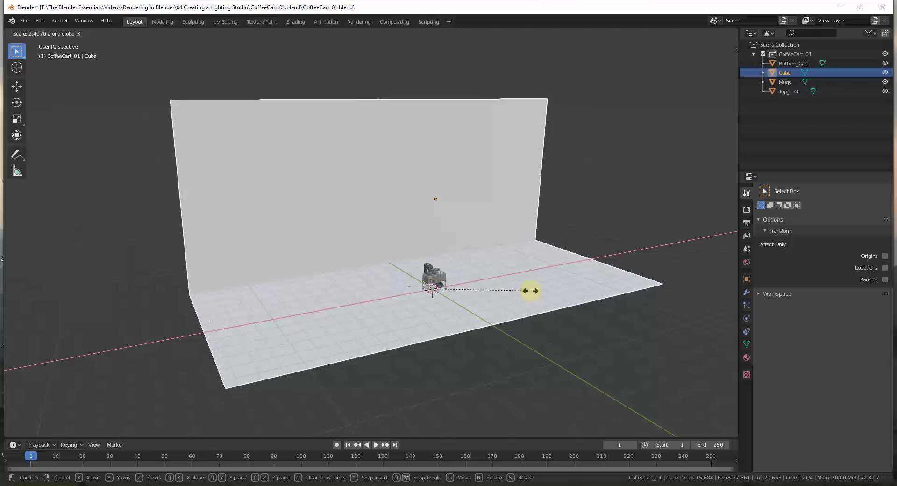
pyautogui.click(527, 291)
# - Examine the coffee cart against the widened backdrop from close up and from a distance
pyautogui.scroll(3, 440, 293)
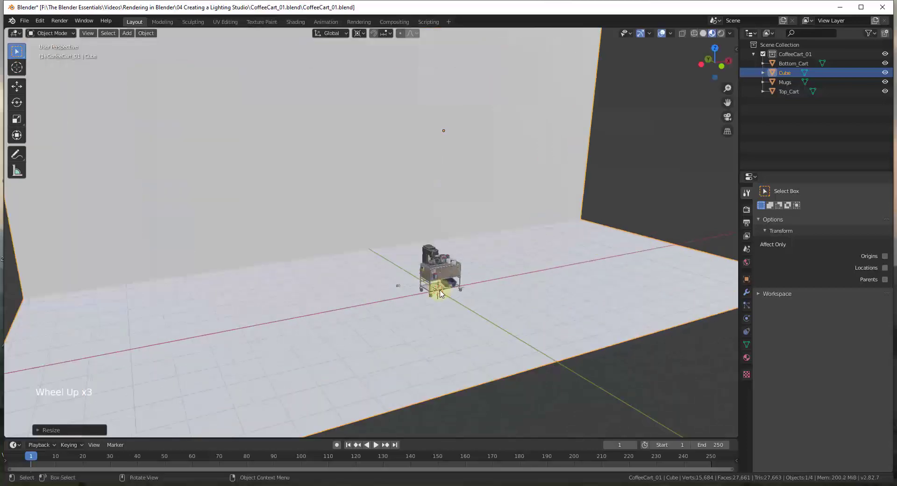
pyautogui.scroll(1, 440, 294)
pyautogui.moveTo(440, 293); pyautogui.dragTo(476, 278, button='middle')
pyautogui.scroll(1, 470, 296)
pyautogui.scroll(-2, 485, 344)
pyautogui.scroll(2, 453, 306)
pyautogui.scroll(1, 435, 304)
pyautogui.scroll(-5, 435, 303)
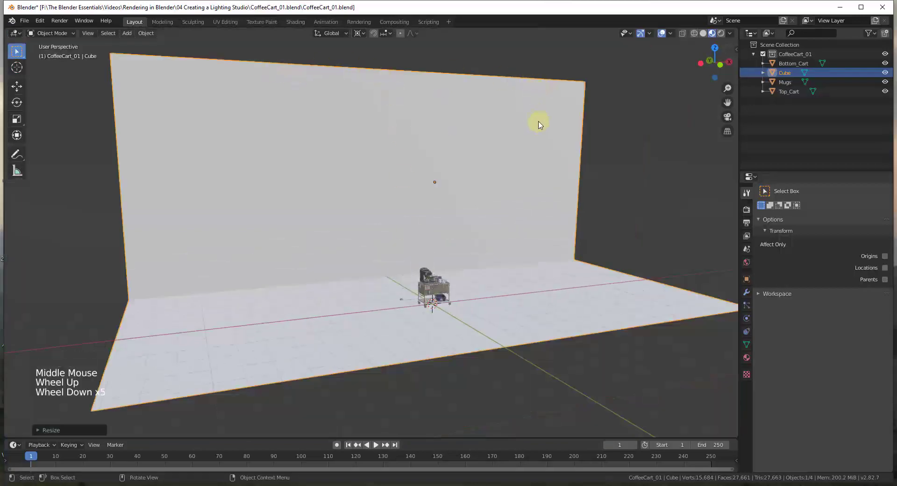
pyautogui.scroll(7, 419, 224)
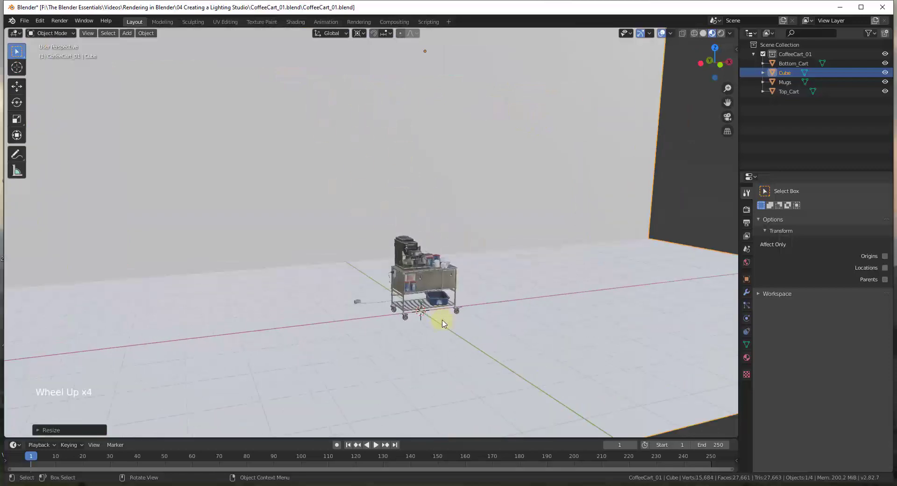
pyautogui.moveTo(449, 304); pyautogui.dragTo(411, 260, button='middle')
pyautogui.moveTo(451, 285); pyautogui.dragTo(482, 260, button='middle')
pyautogui.scroll(1, 483, 260)
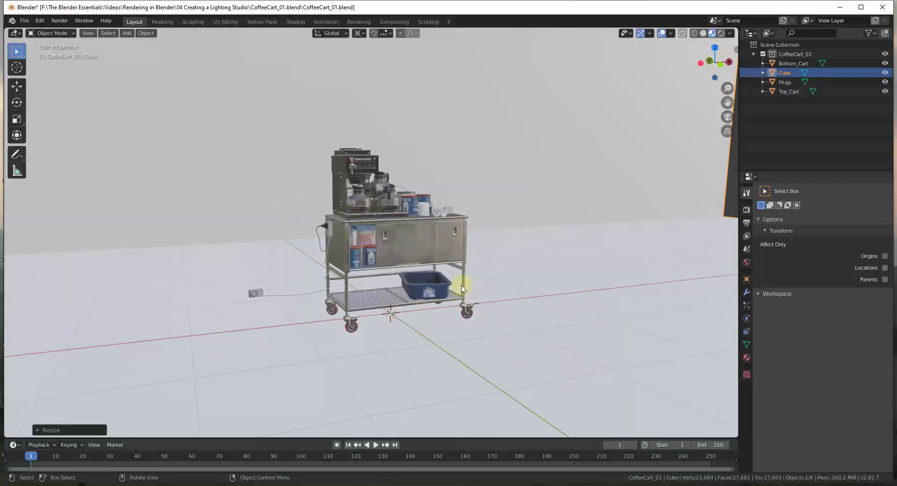
# - Switch to the browser and look through the photography lighting studio image results for reference
pyautogui.press('shift')
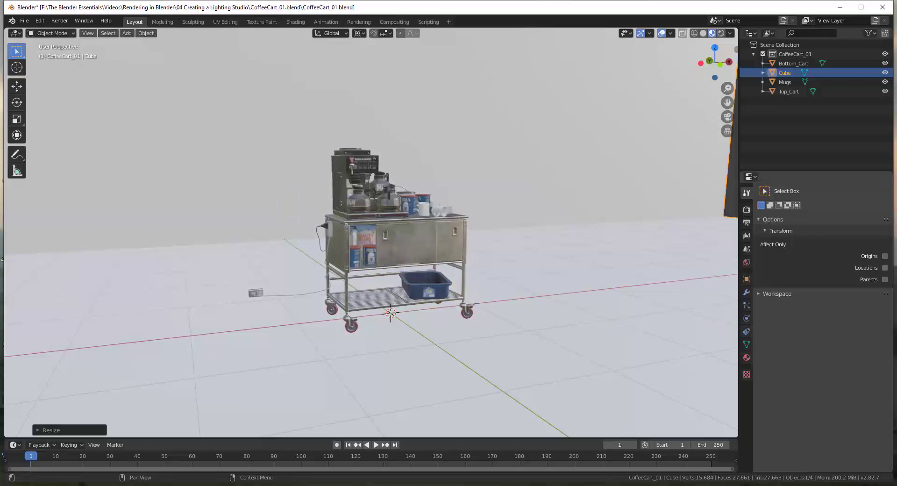
pyautogui.hotkey('alt', 'Tab')
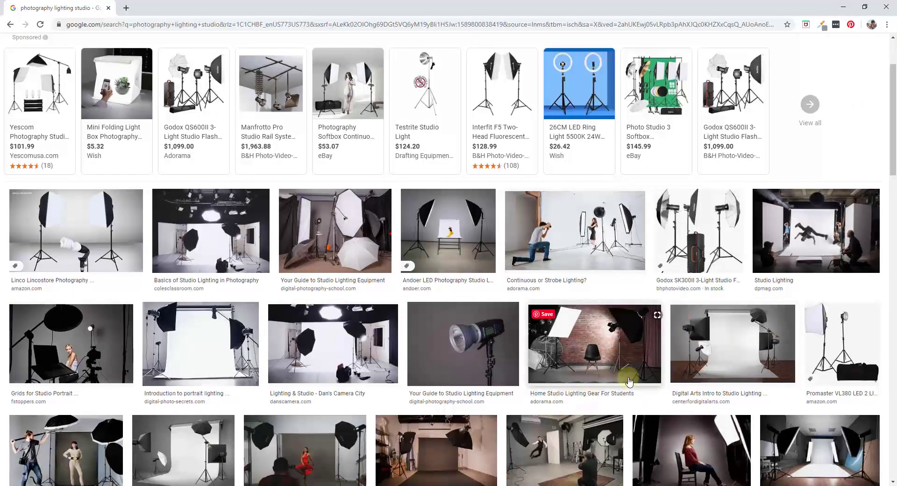
pyautogui.scroll(-1, 771, 292)
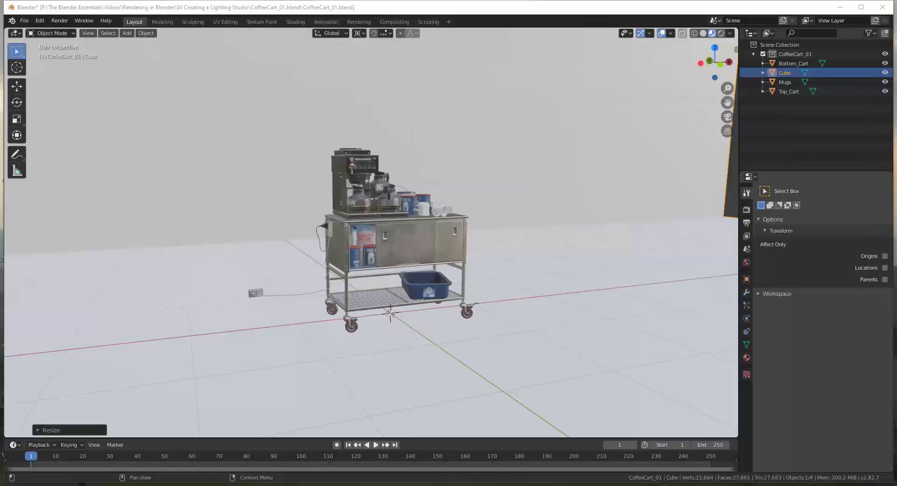
# - Add a Bevel modifier with 27 segments to the backdrop to round the corner between floor and wall
pyautogui.click(746, 292)
pyautogui.click(794, 191)
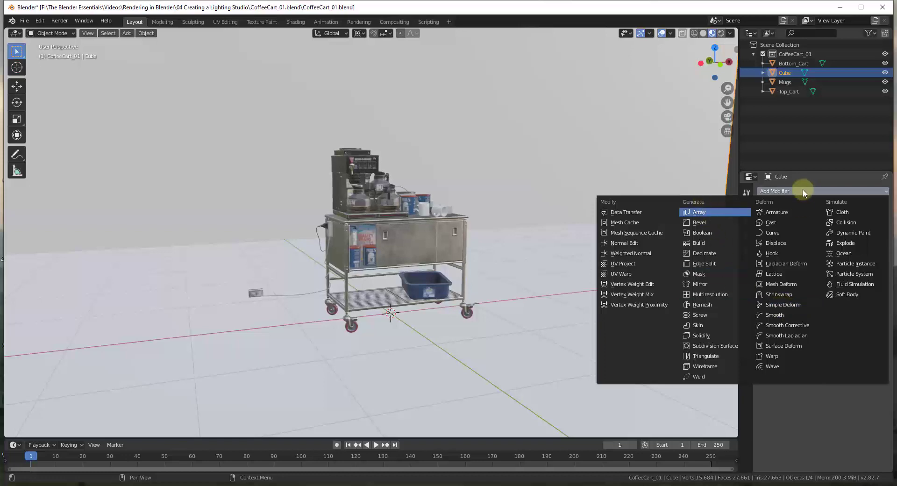
pyautogui.click(713, 222)
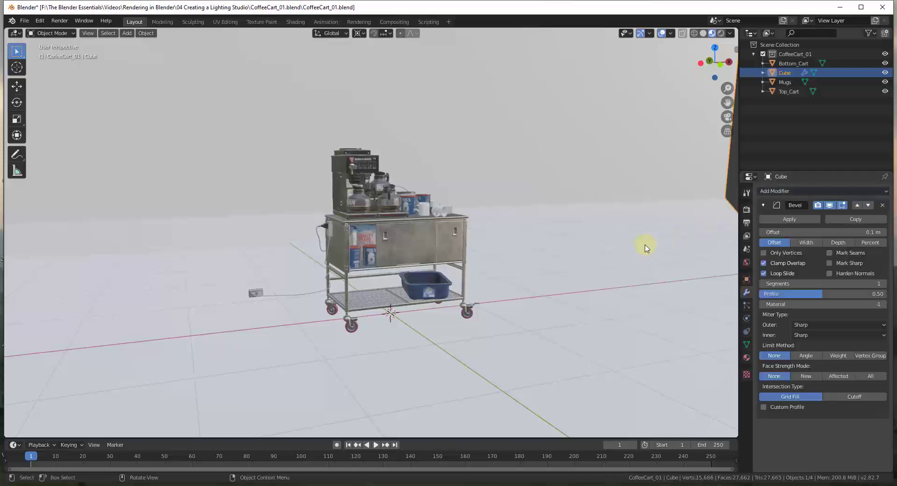
pyautogui.scroll(-4, 560, 248)
pyautogui.moveTo(466, 248); pyautogui.dragTo(625, 304, button='middle')
pyautogui.scroll(-2, 608, 231)
pyautogui.scroll(2, 510, 237)
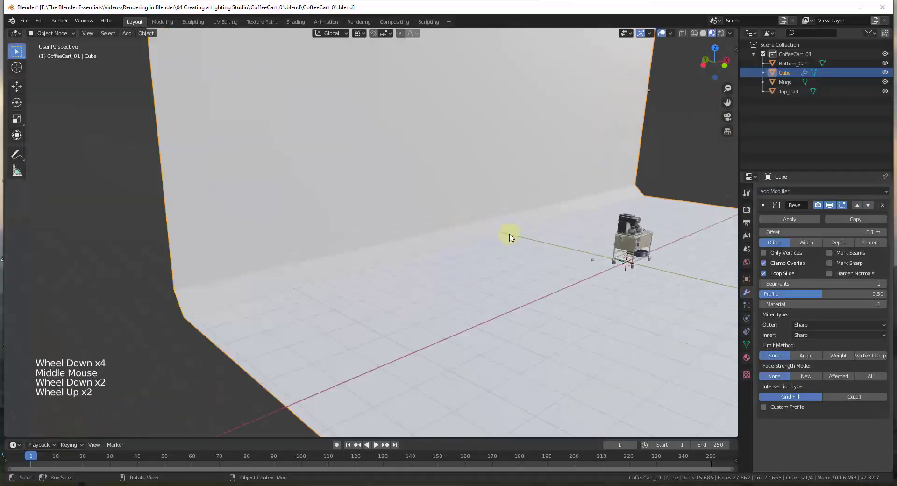
pyautogui.moveTo(789, 283)
pyautogui.mouseDown()
pyautogui.moveTo(807, 283)
pyautogui.moveTo(772, 285)
pyautogui.mouseUp()
pyautogui.scroll(2, 234, 282)
pyautogui.scroll(4, 421, 282)
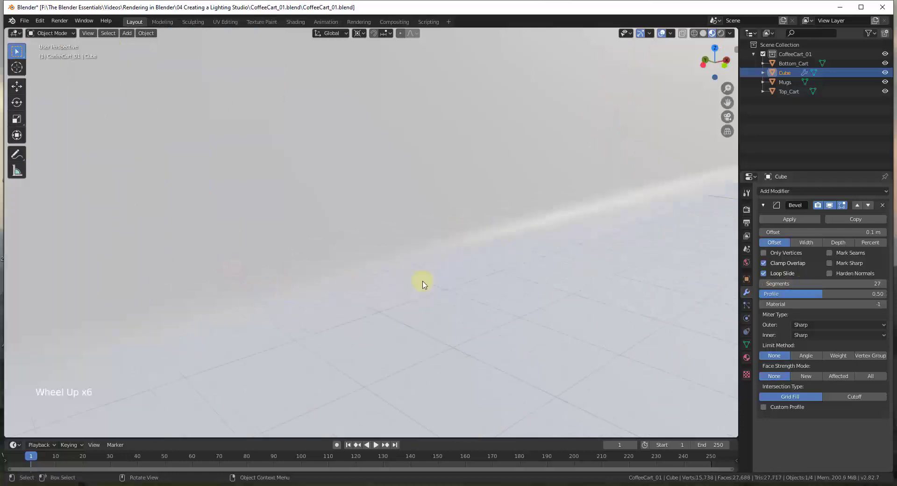
pyautogui.moveTo(420, 282); pyautogui.dragTo(435, 232, button='middle')
pyautogui.scroll(-5, 474, 234)
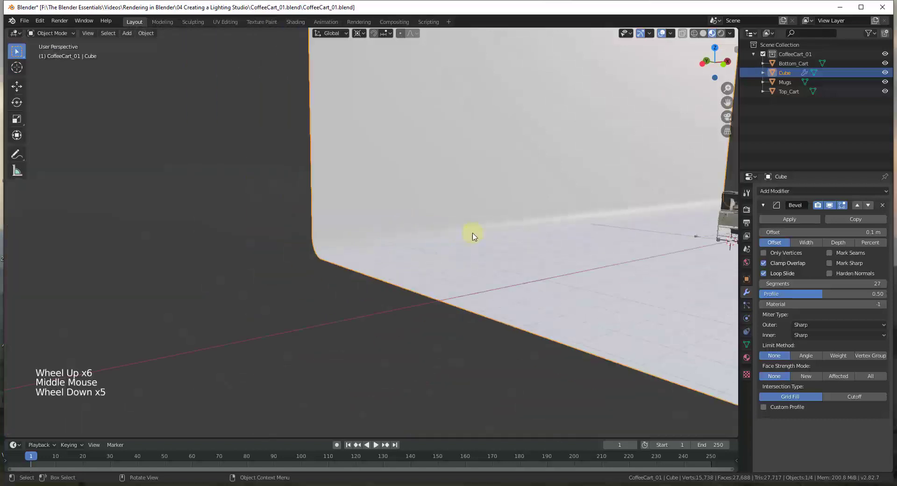
# - Increase the backdrop's bevel offset to 0.27 m for a wider curve between floor and wall
pyautogui.scroll(2, 506, 231)
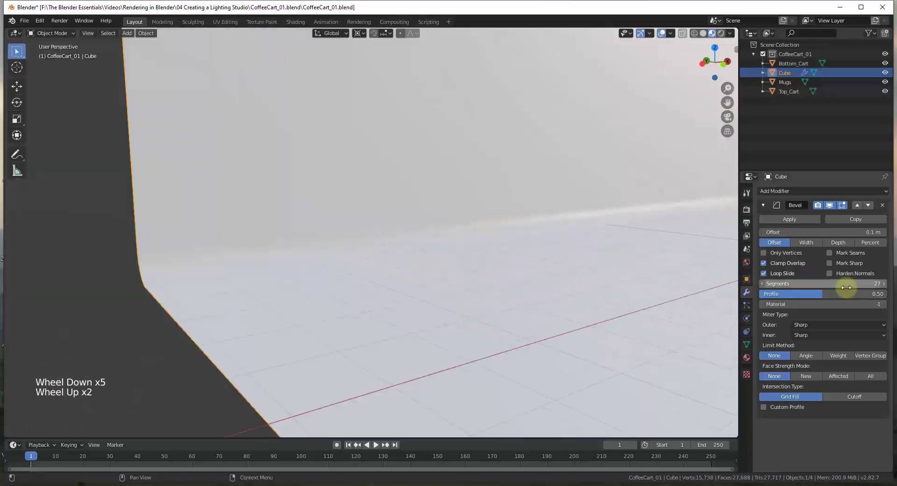
pyautogui.click(802, 229)
pyautogui.moveTo(801, 228); pyautogui.dragTo(813, 230)
pyautogui.scroll(-3, 260, 270)
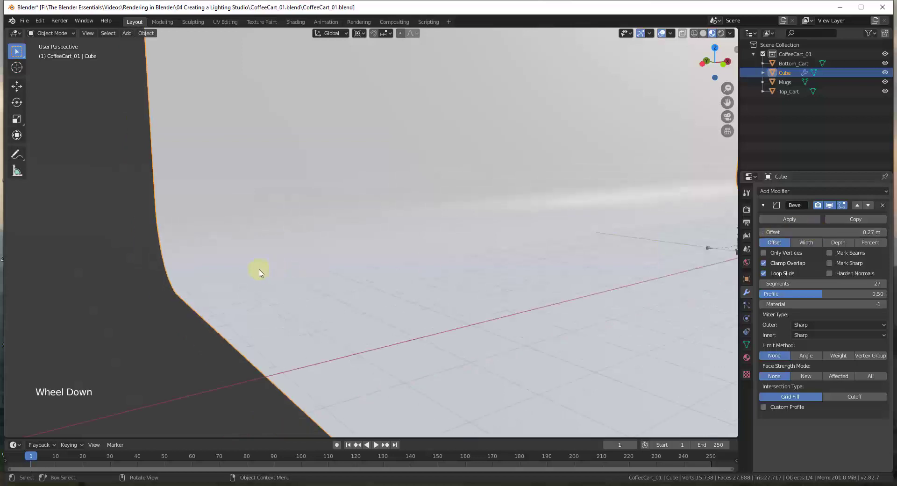
# - Set the number of segments in the backdrop's bevel to 42
pyautogui.moveTo(803, 281); pyautogui.dragTo(815, 283)
pyautogui.doubleClick(801, 283)
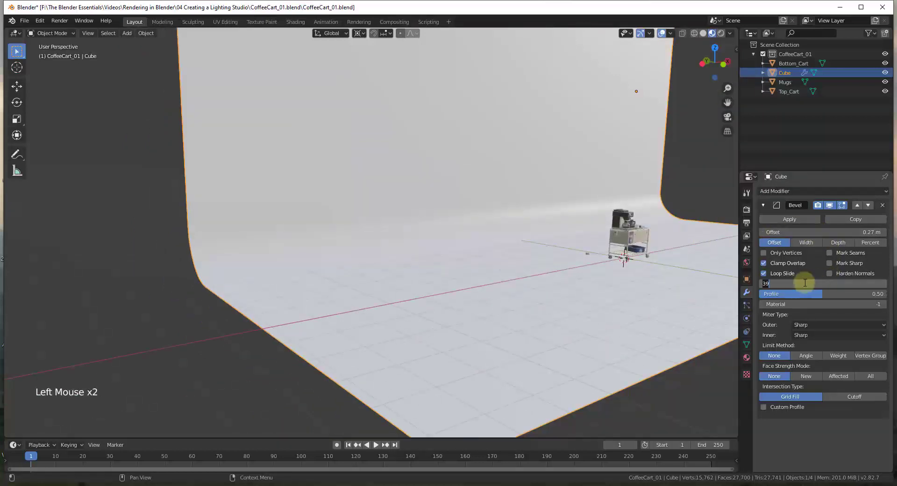
pyautogui.write('42')
pyautogui.press('Return')
pyautogui.scroll(4, 673, 252)
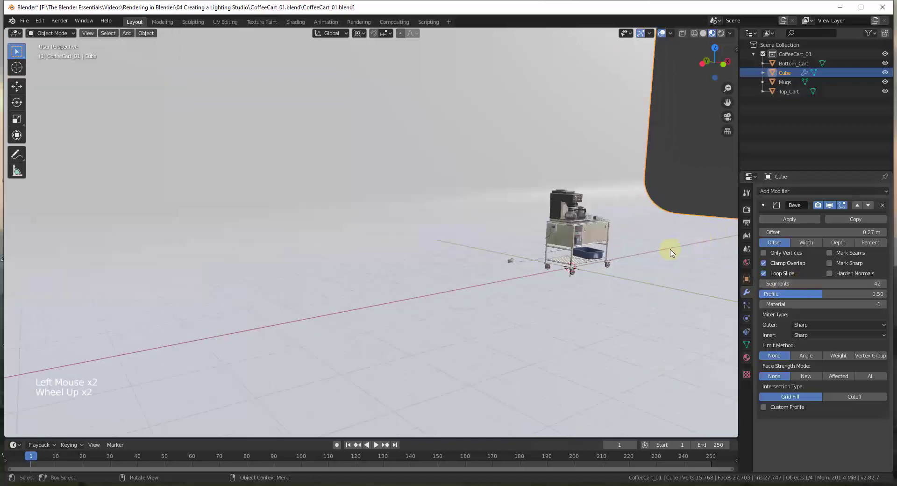
# - Examine the coffee cart in front of the curved backdrop from several angles and distances
pyautogui.moveTo(639, 258); pyautogui.dragTo(396, 193, button='middle')
pyautogui.scroll(2, 632, 250)
pyautogui.scroll(-1, 625, 253)
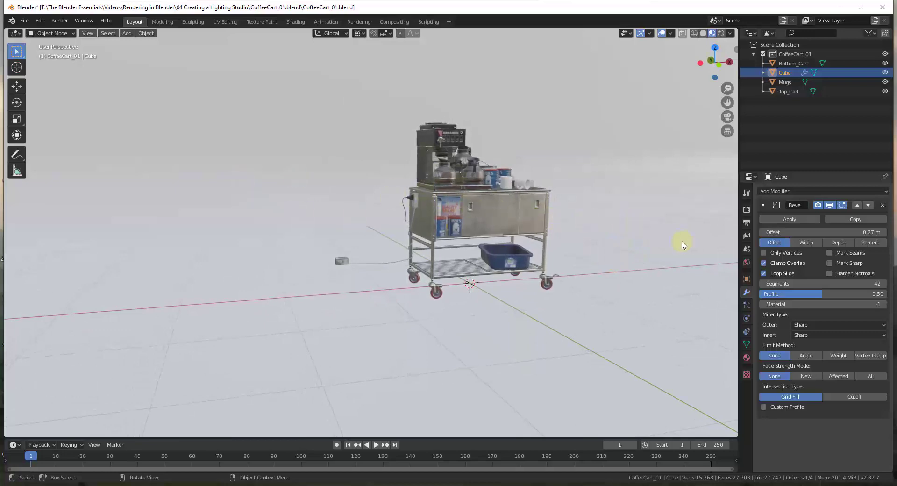
pyautogui.press('Tab')
pyautogui.press('Tab')
pyautogui.scroll(1, 626, 242)
pyautogui.scroll(-1, 603, 234)
pyautogui.moveTo(603, 234); pyautogui.dragTo(527, 268, button='middle')
pyautogui.scroll(-6, 528, 265)
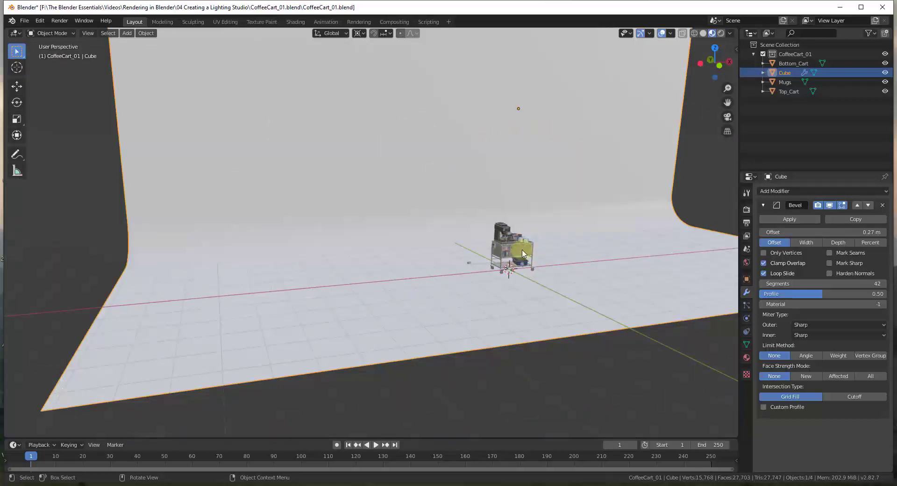
pyautogui.scroll(5, 484, 240)
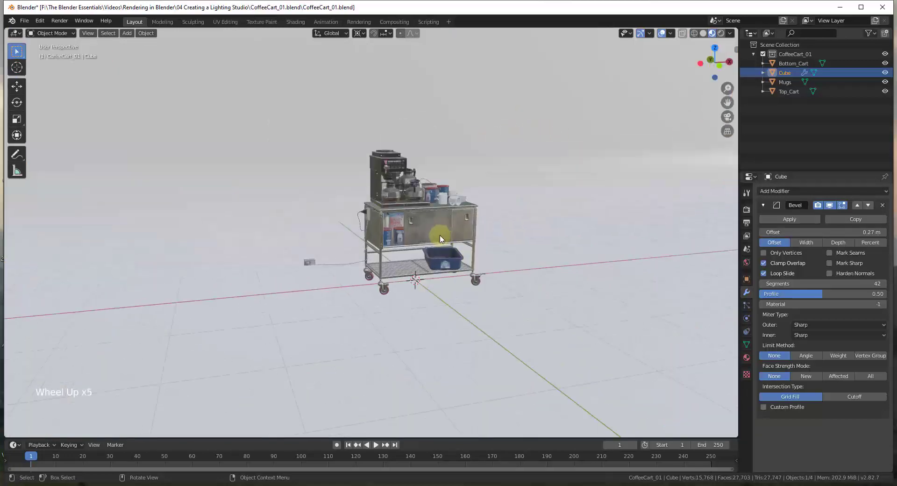
pyautogui.moveTo(440, 239); pyautogui.dragTo(444, 223, button='middle')
pyautogui.press('shift')
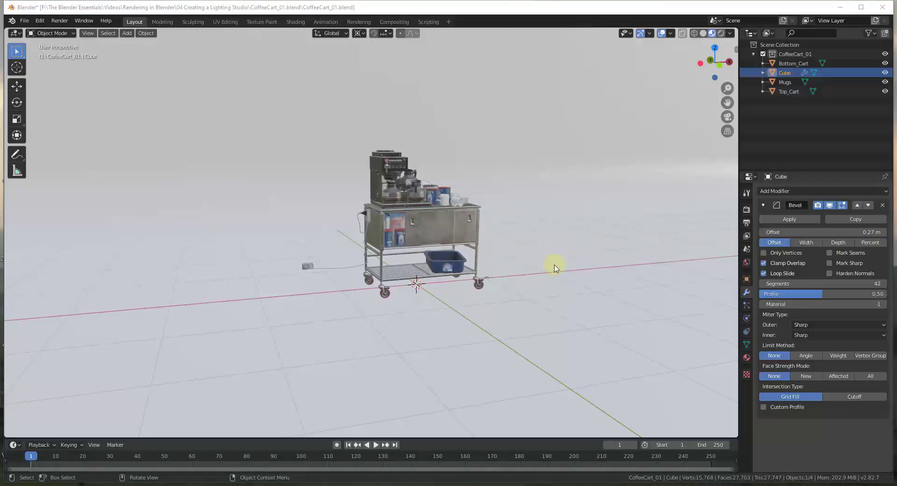
# - Show the scene in rendered viewport shading and add a point light at the origin
pyautogui.click(721, 34)
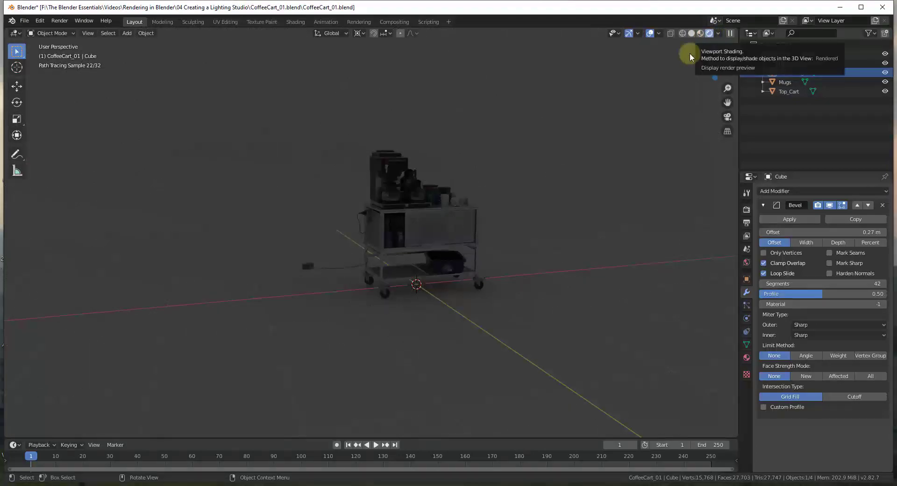
pyautogui.scroll(2, 521, 282)
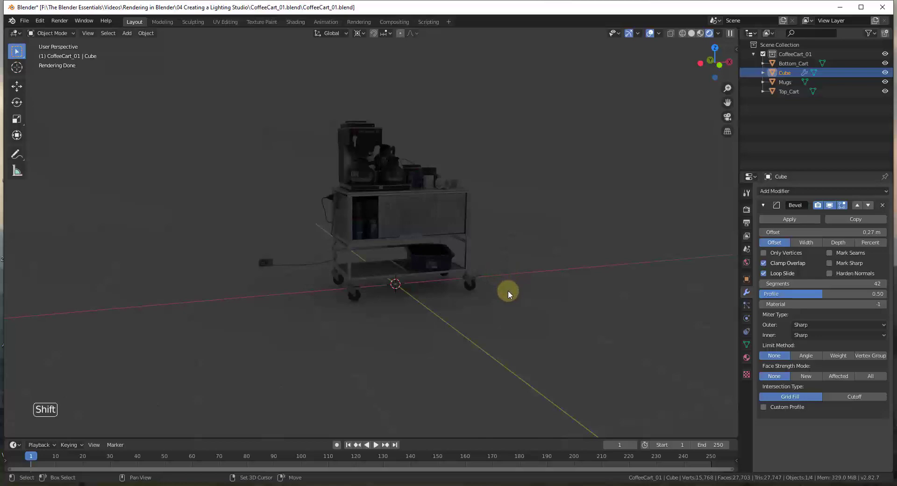
pyautogui.hotkey('shift', 'a')
pyautogui.moveTo(489, 394)
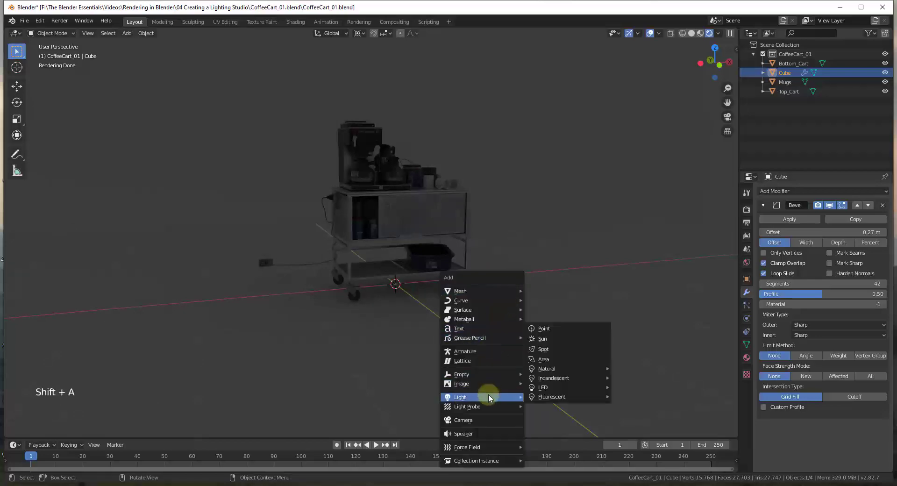
pyautogui.click(542, 330)
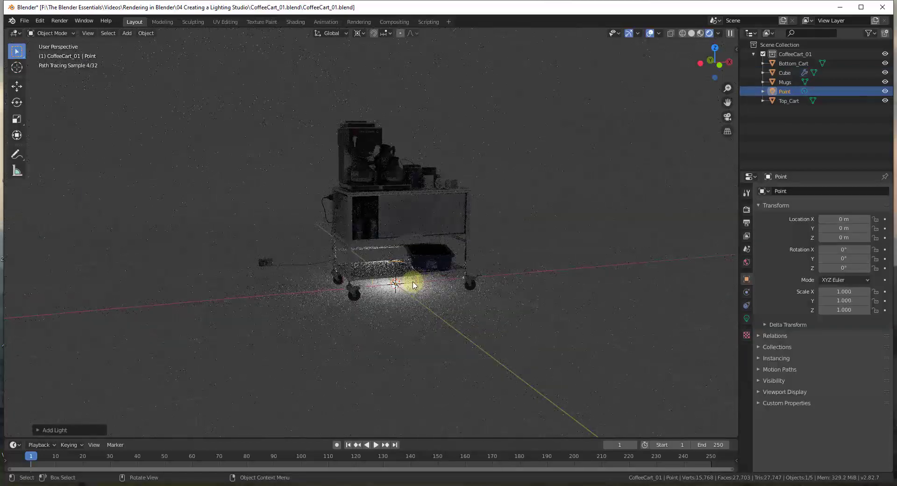
# - Move the point light to about X 1.38 m, Y -0.6 m, Z 1.75 m, beside and above the coffee cart
pyautogui.press('g')
pyautogui.press('x')
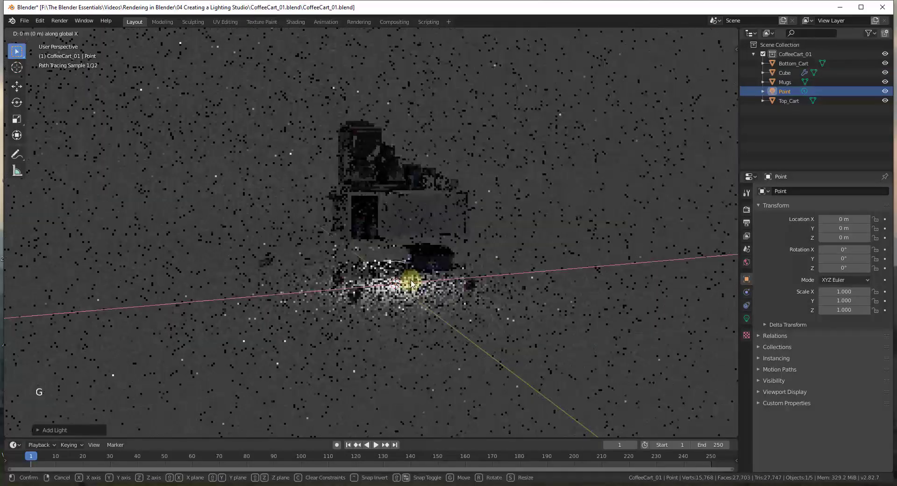
pyautogui.click(522, 264)
pyautogui.press('g')
pyautogui.press('z')
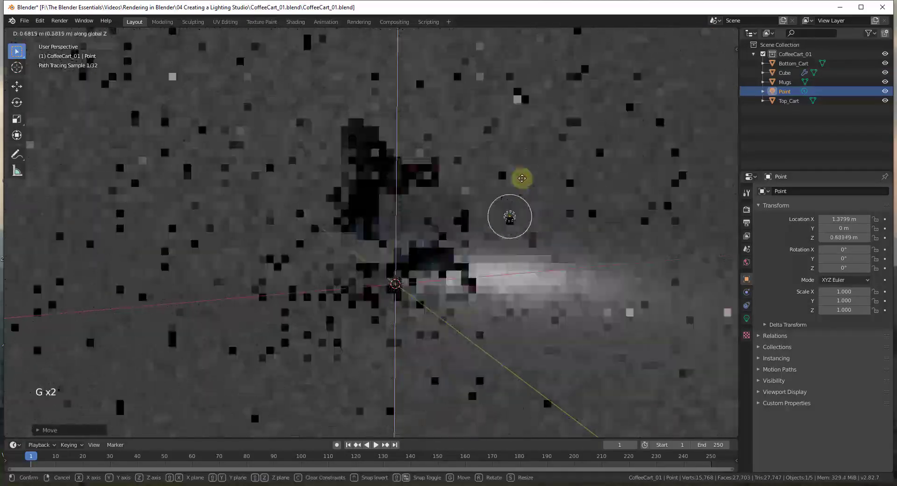
pyautogui.click(530, 102)
pyautogui.moveTo(524, 128)
pyautogui.mouseDown(button='middle')
pyautogui.moveTo(562, 274)
pyautogui.moveTo(514, 142)
pyautogui.mouseUp(button='middle')
pyautogui.press('g')
pyautogui.press('y')
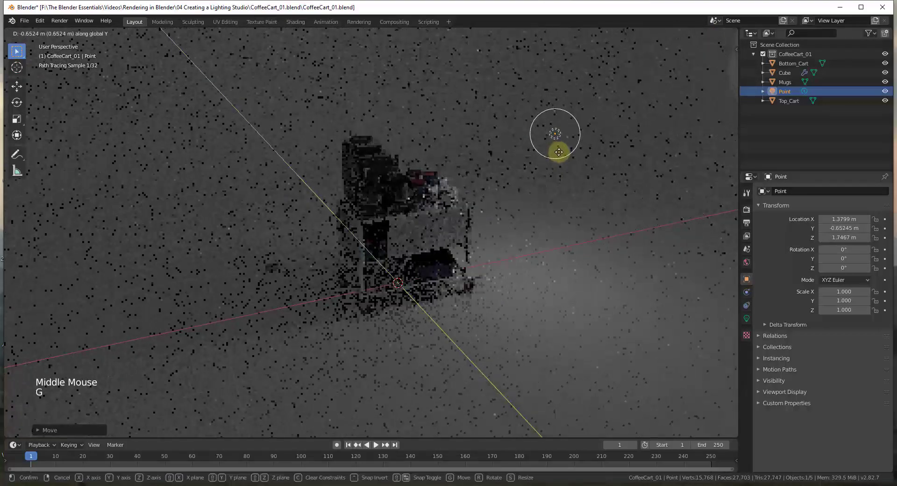
pyautogui.click(552, 146)
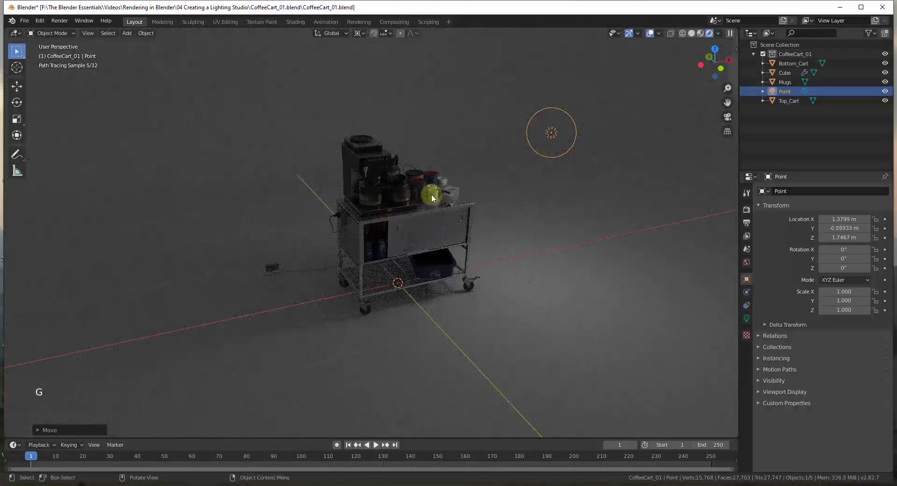
# - Set the point light's power to 100 W
pyautogui.click(746, 318)
pyautogui.click(833, 252)
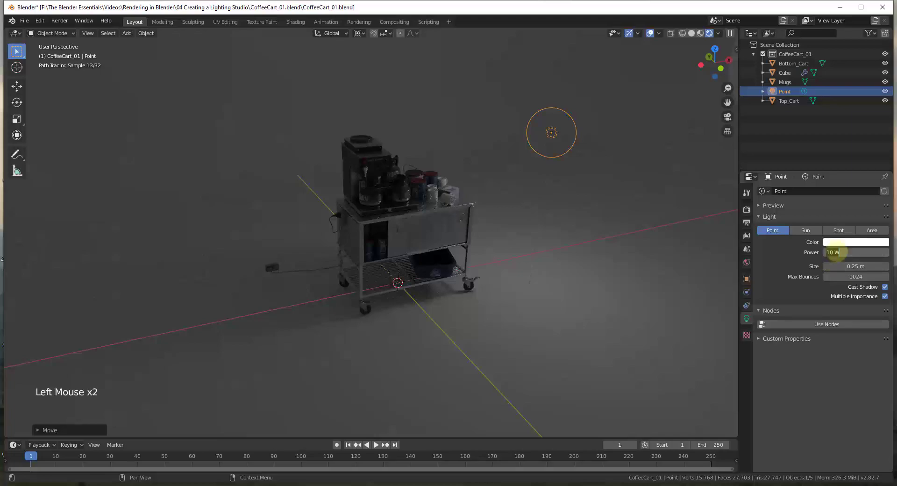
pyautogui.write('0')
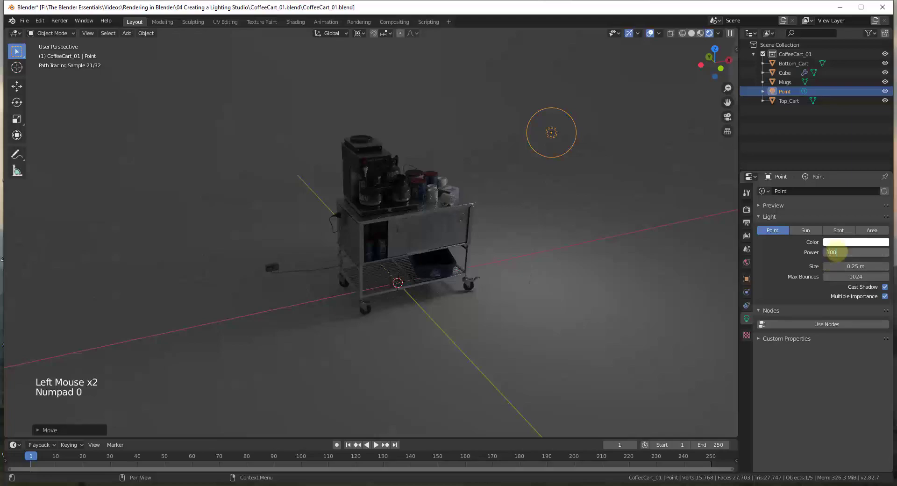
pyautogui.press('Return')
pyautogui.moveTo(482, 344); pyautogui.dragTo(474, 267, button='middle')
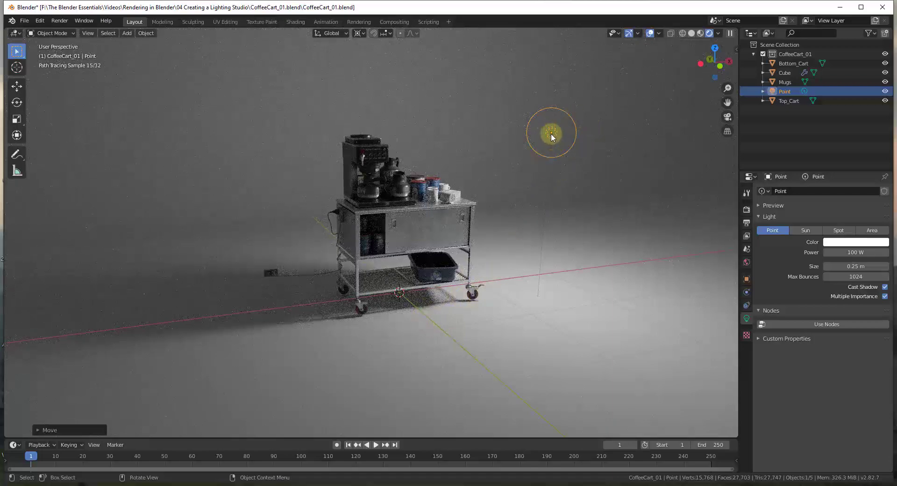
pyautogui.scroll(2, 423, 311)
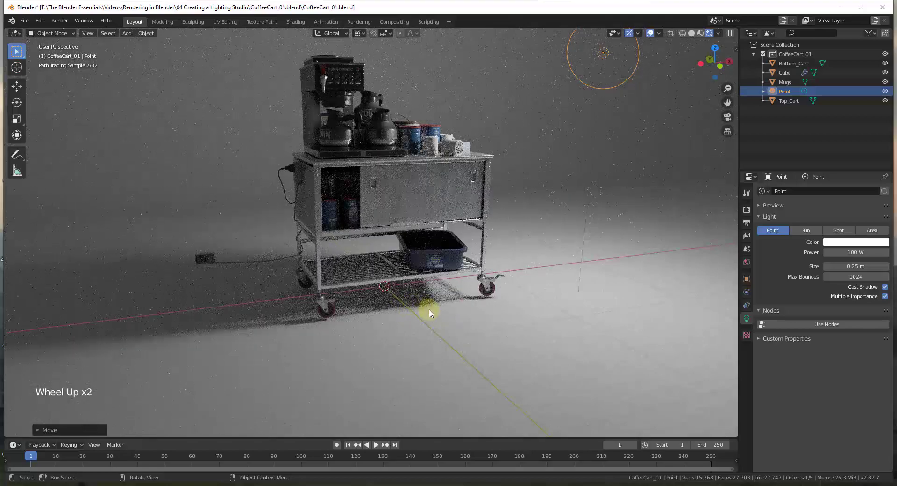
pyautogui.moveTo(430, 313); pyautogui.dragTo(421, 334, button='middle')
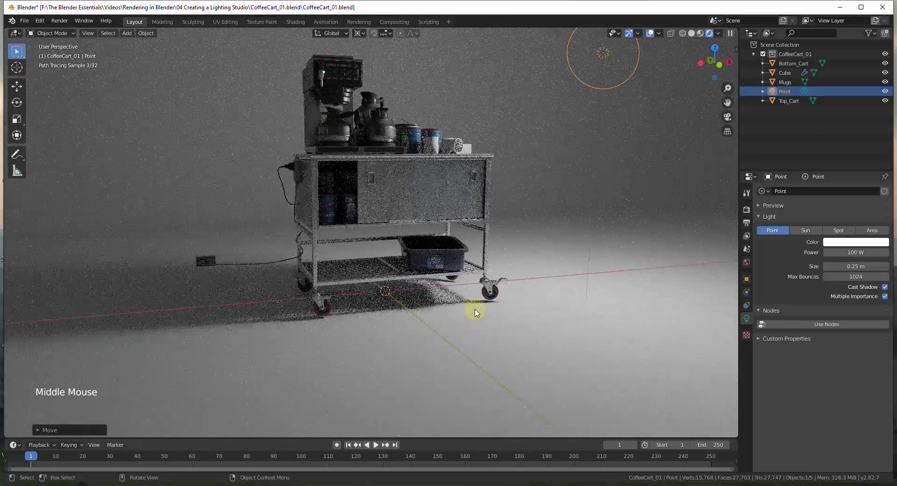
# - Move the curved backdrop slightly along the global Z axis so its floor meets the cart's wheels
pyautogui.click(426, 322)
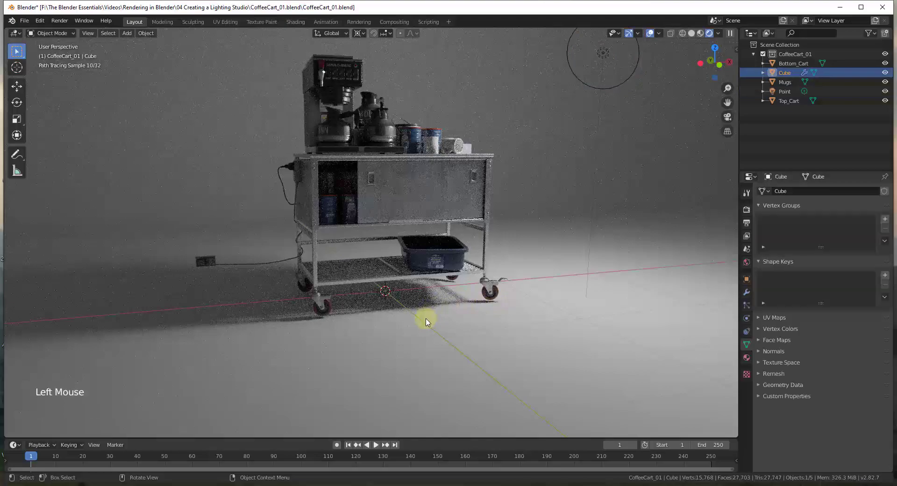
pyautogui.press('g')
pyautogui.press('z')
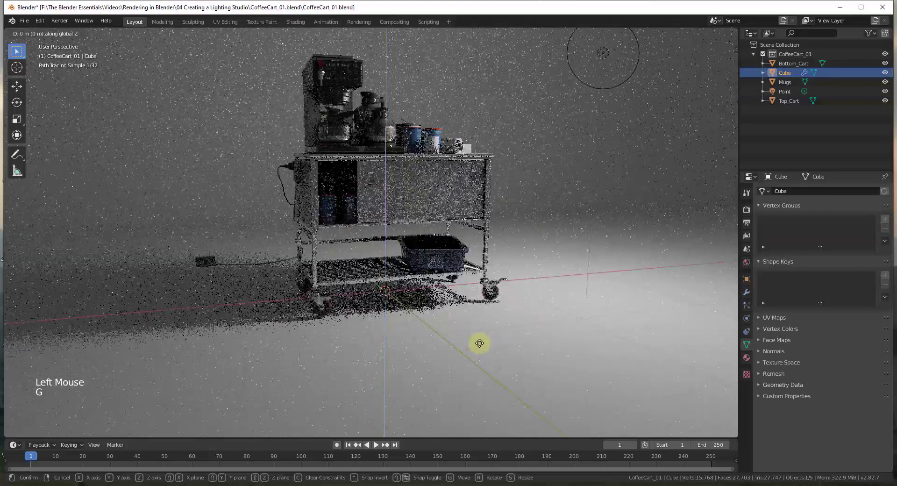
pyautogui.click(460, 270)
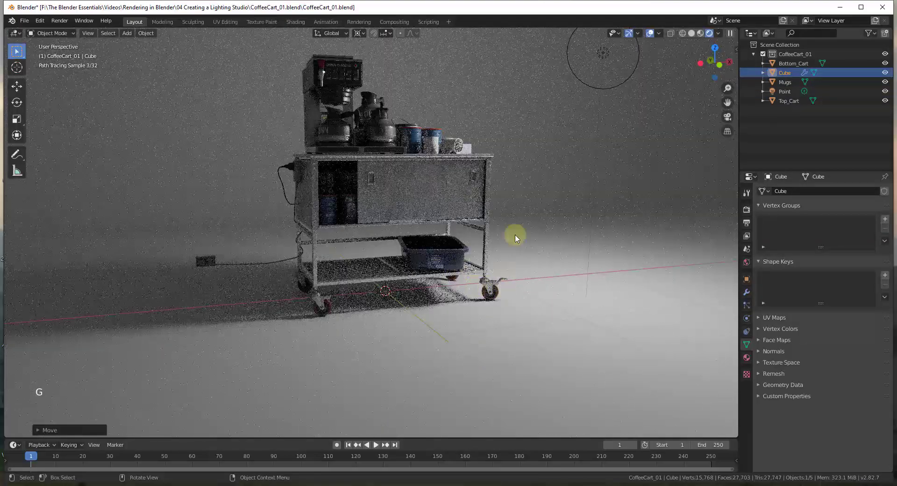
# - Select the point light and set its size to 1 m
pyautogui.scroll(-2, 514, 281)
pyautogui.click(574, 134)
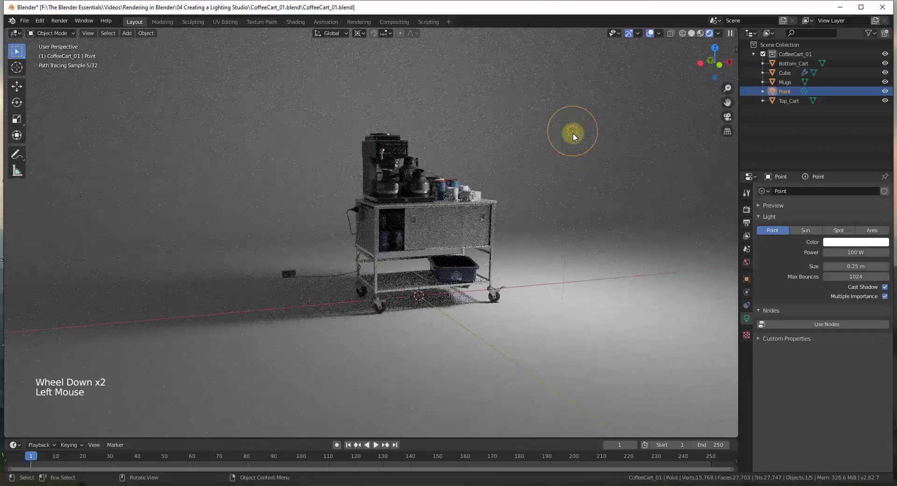
pyautogui.scroll(1, 484, 254)
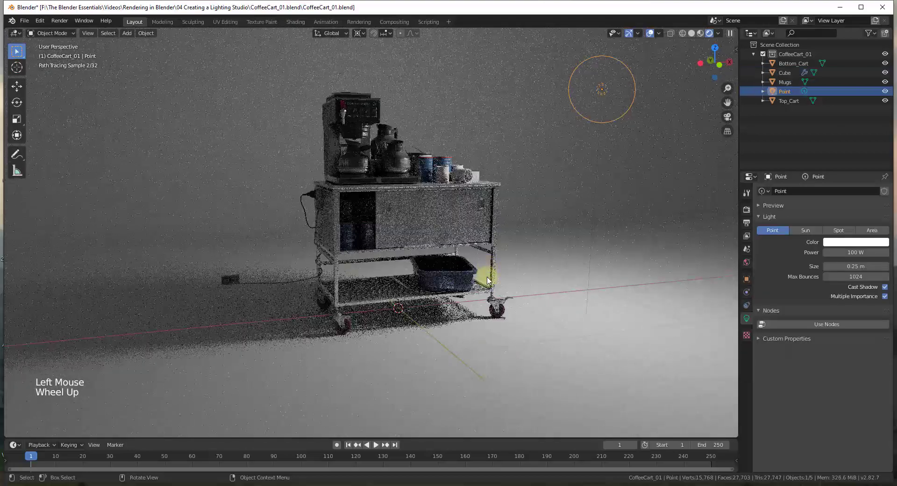
pyautogui.moveTo(485, 276); pyautogui.dragTo(493, 314, button='middle')
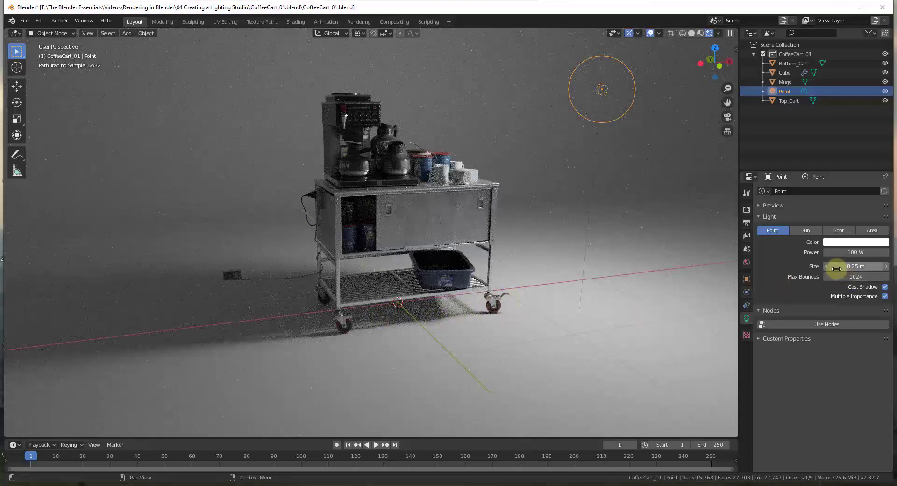
pyautogui.moveTo(839, 266)
pyautogui.mouseDown()
pyautogui.moveTo(859, 266)
pyautogui.moveTo(840, 265)
pyautogui.mouseUp()
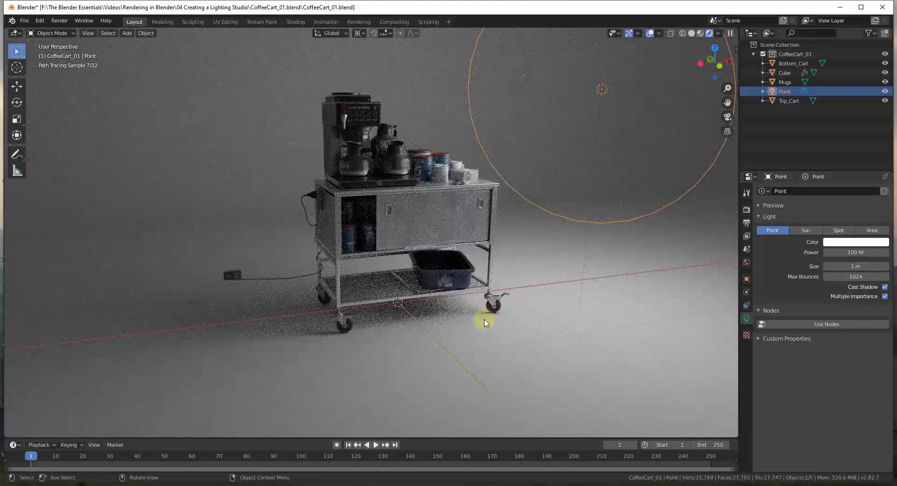
# - Inspect the shadows around the cart's wheels up close and consult the photography lighting studio image results in the browser
pyautogui.scroll(2, 450, 314)
pyautogui.scroll(1, 451, 315)
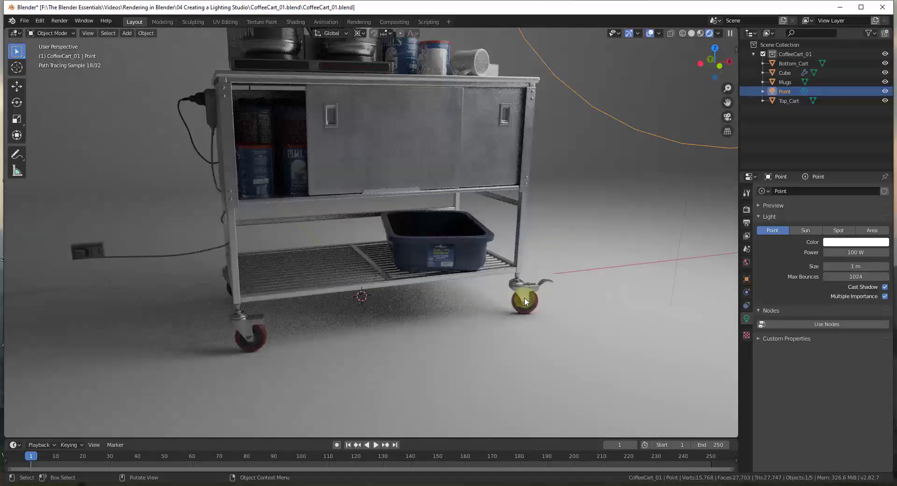
pyautogui.hotkey('alt', 'Tab')
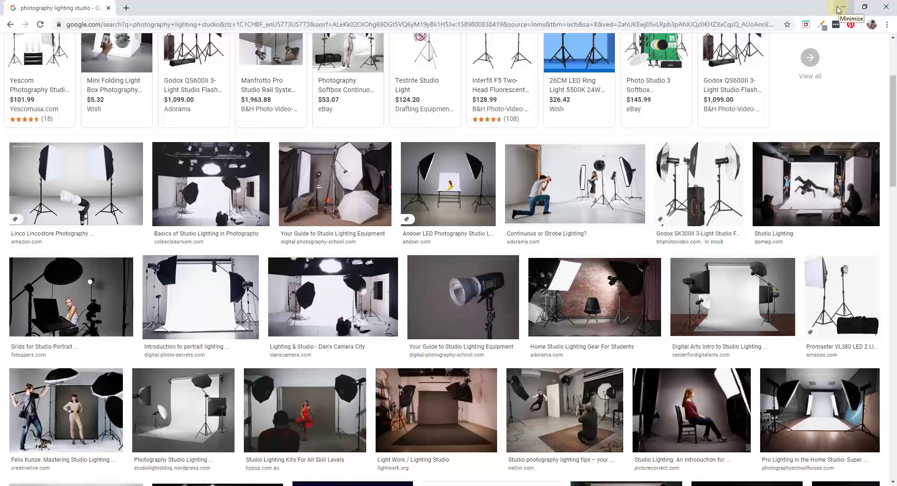
pyautogui.click(839, 9)
# - Delete the point light from the scene and display the render settings
pyautogui.moveTo(643, 156); pyautogui.dragTo(603, 132, button='middle')
pyautogui.click(603, 132)
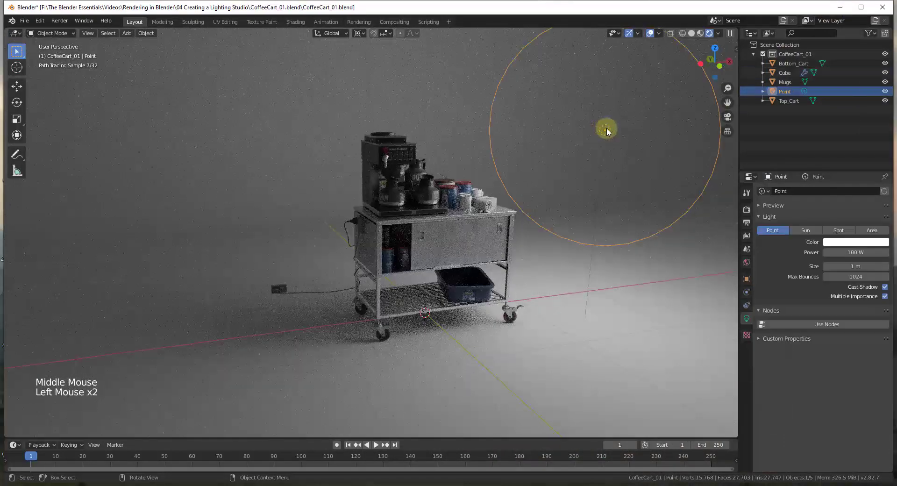
pyautogui.press('Delete')
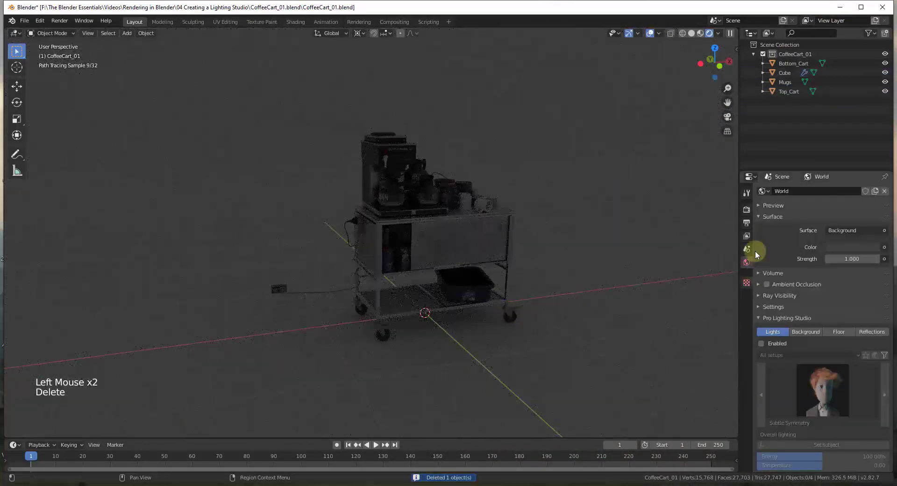
pyautogui.click(747, 209)
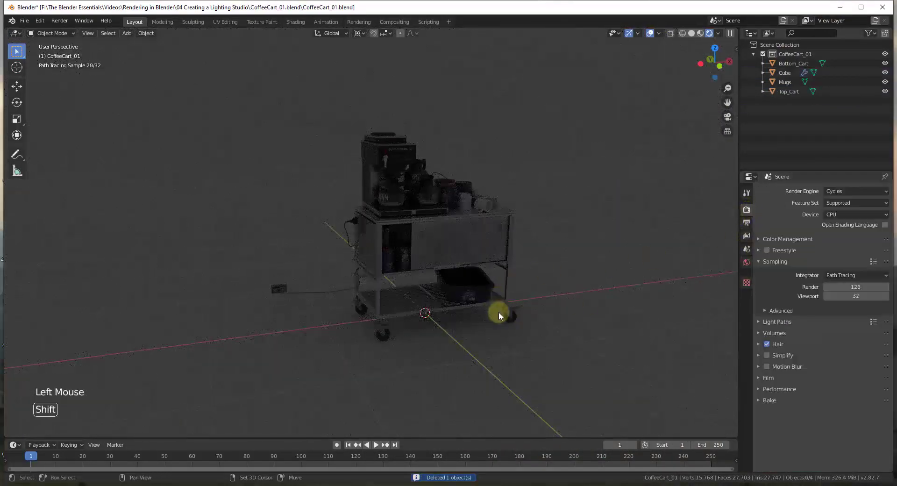
# - Add an area light and raise it along the global Z axis to above the coffee cart
pyautogui.hotkey('shift', 'a')
pyautogui.moveTo(472, 299)
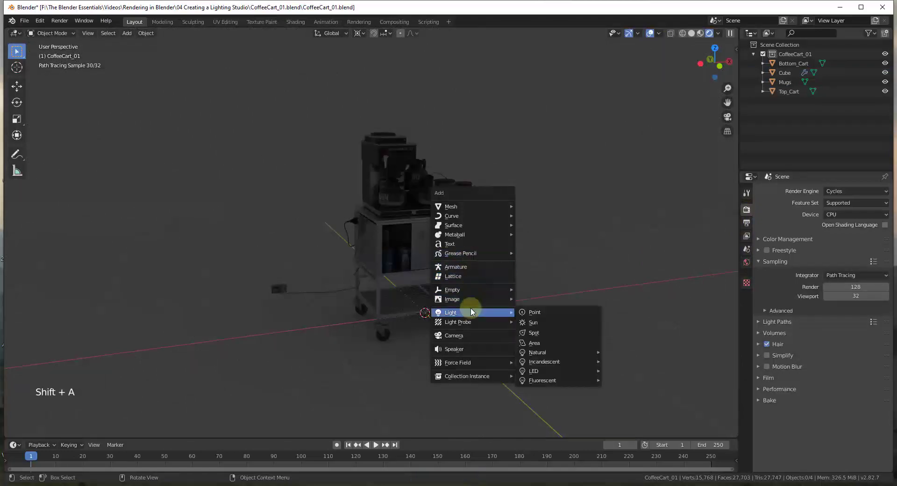
pyautogui.click(552, 343)
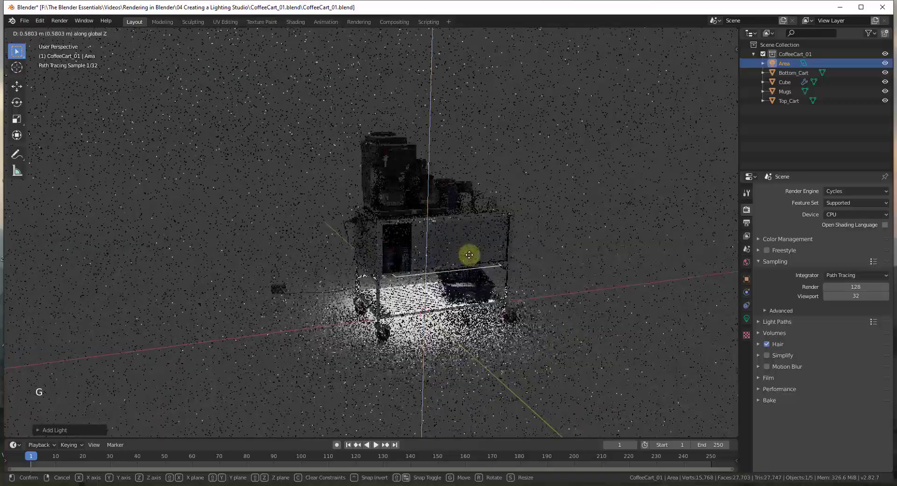
pyautogui.click(472, 117)
# - Move the area light along the global X axis to beside the cart and aim it toward the cart
pyautogui.moveTo(472, 116); pyautogui.dragTo(445, 110, button='middle')
pyautogui.press('g')
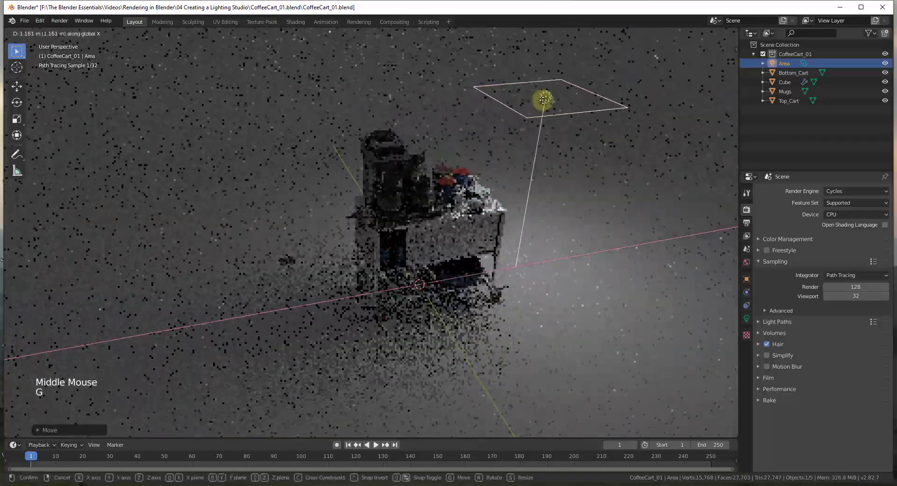
pyautogui.click(593, 131)
pyautogui.moveTo(588, 141); pyautogui.dragTo(434, 203)
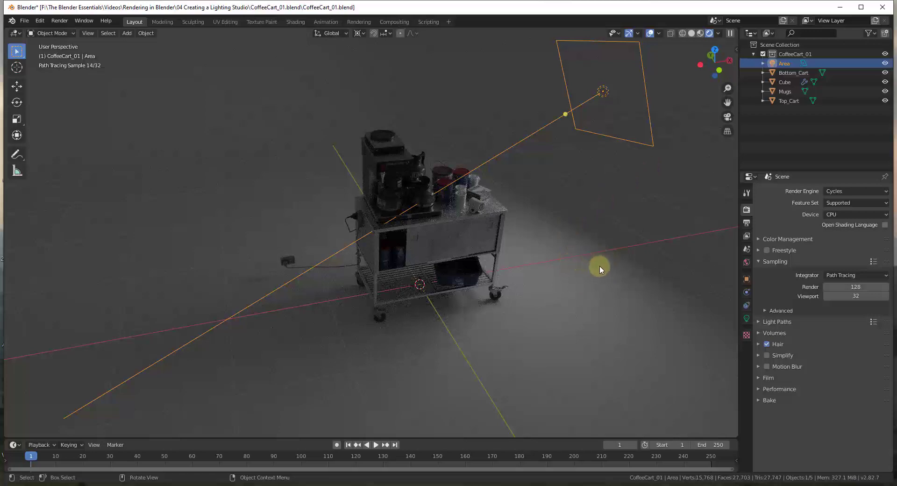
# - Set the area light's power to 100 W
pyautogui.scroll(1, 604, 220)
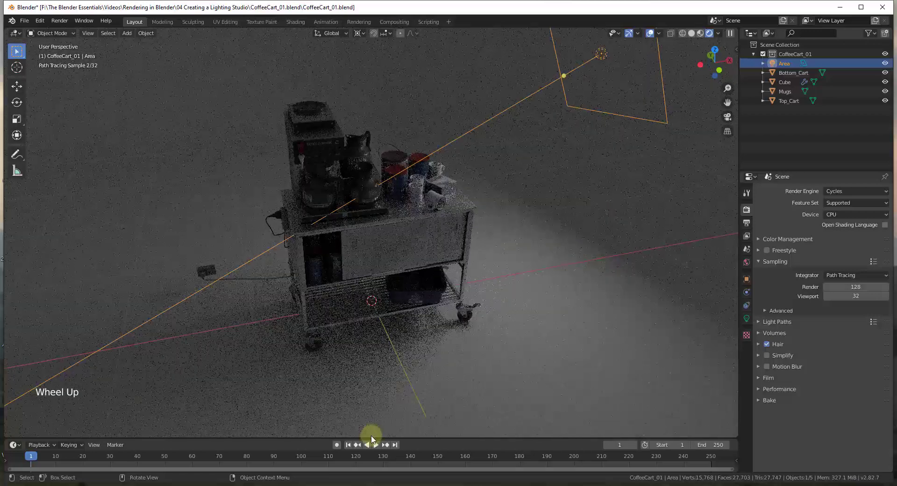
pyautogui.scroll(-1, 421, 306)
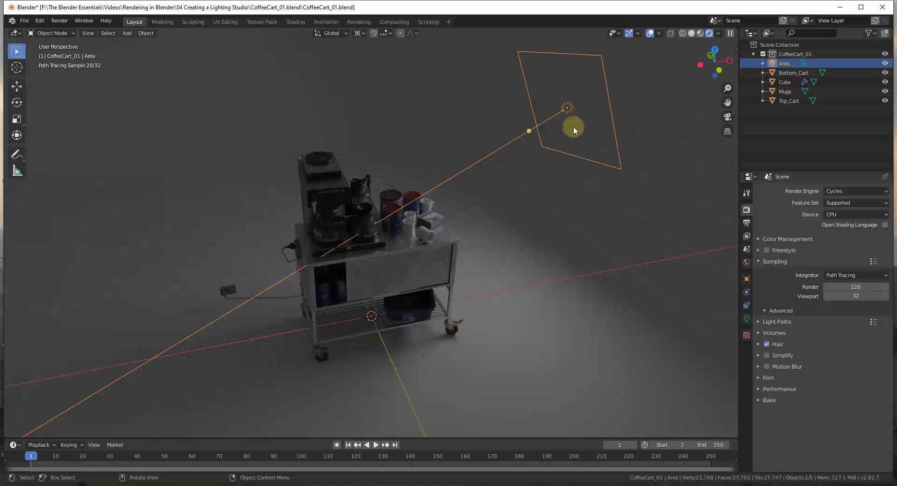
pyautogui.click(599, 132)
pyautogui.click(570, 96)
pyautogui.click(603, 98)
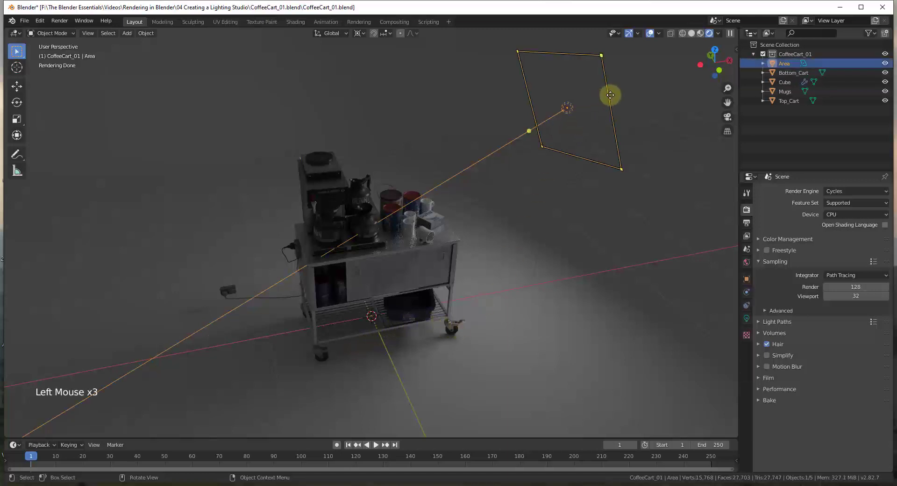
pyautogui.click(746, 318)
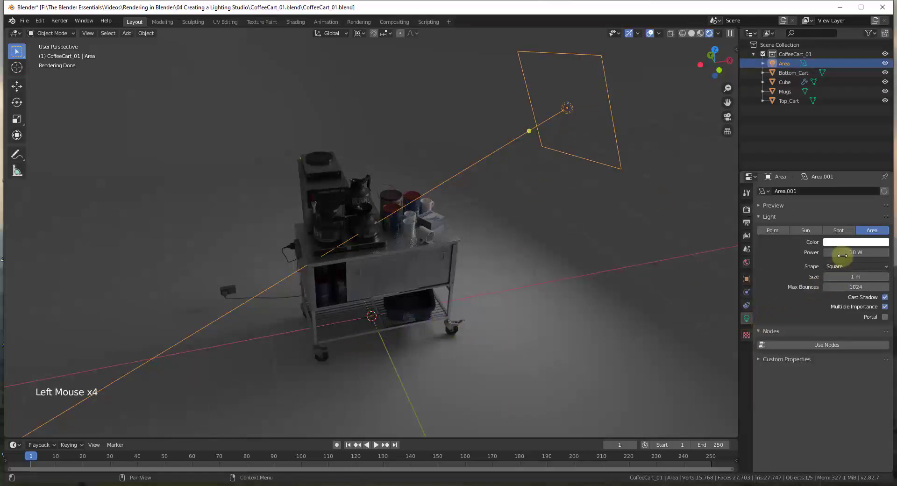
pyautogui.click(836, 252)
pyautogui.write('0')
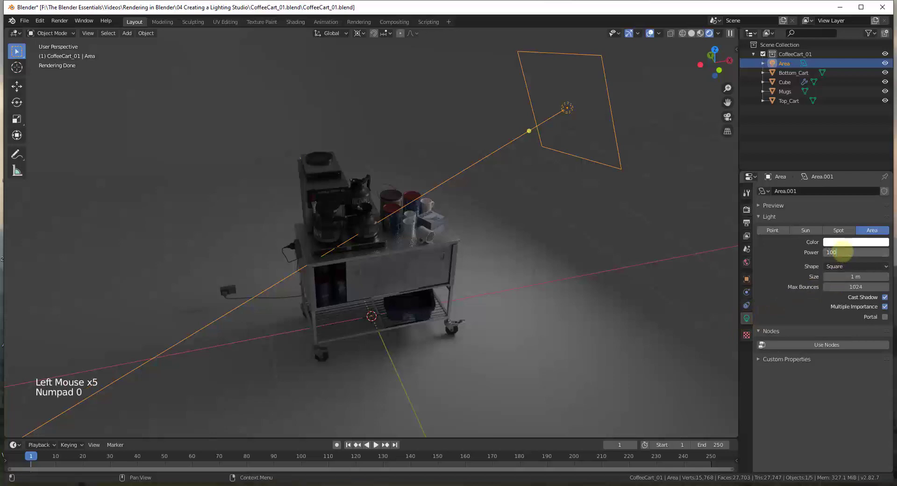
pyautogui.press('Return')
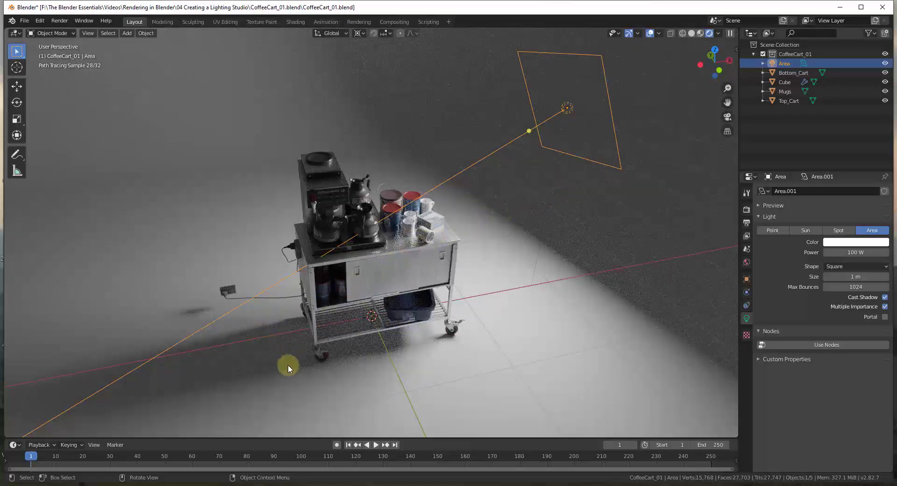
# - Move the area light lower and farther out beside the cart, and re-aim it at the items on the cart's tabletop
pyautogui.moveTo(270, 367)
pyautogui.mouseDown(button='middle')
pyautogui.moveTo(366, 295)
pyautogui.moveTo(282, 176)
pyautogui.moveTo(336, 236)
pyautogui.mouseUp(button='middle')
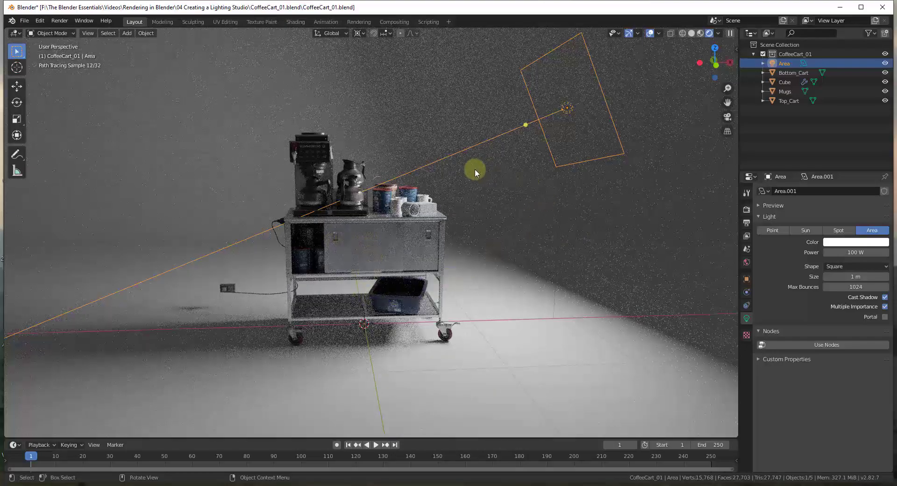
pyautogui.moveTo(474, 169)
pyautogui.mouseDown(button='middle')
pyautogui.moveTo(517, 350)
pyautogui.moveTo(475, 244)
pyautogui.mouseUp(button='middle')
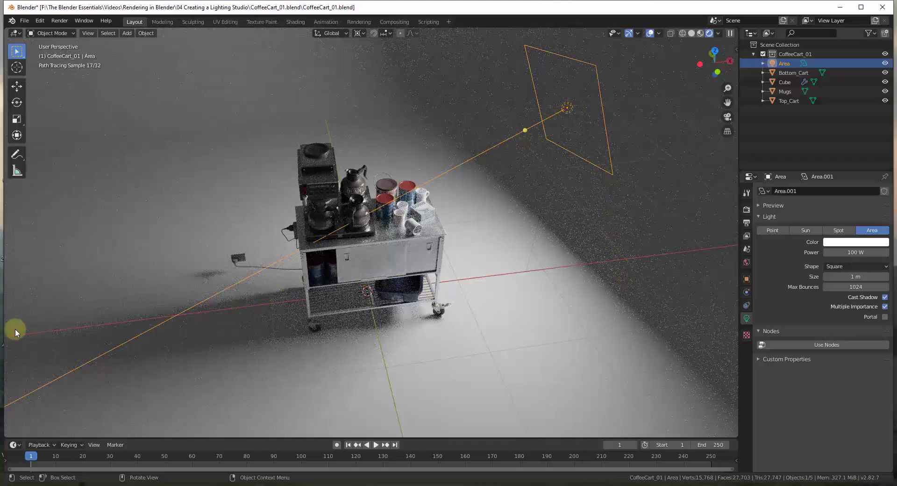
pyautogui.moveTo(590, 141)
pyautogui.mouseDown(button='middle')
pyautogui.moveTo(607, 225)
pyautogui.moveTo(567, 110)
pyautogui.mouseUp(button='middle')
pyautogui.click(567, 109)
pyautogui.click(569, 108)
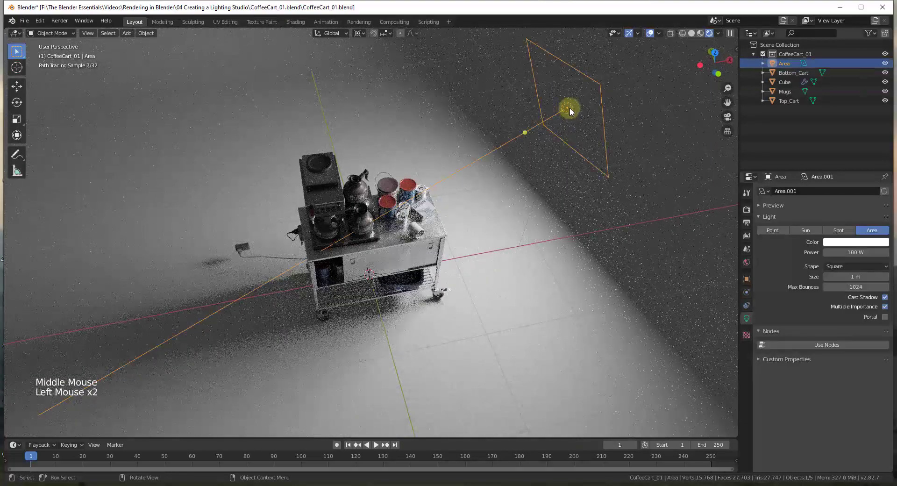
pyautogui.press('g')
pyautogui.click(613, 179)
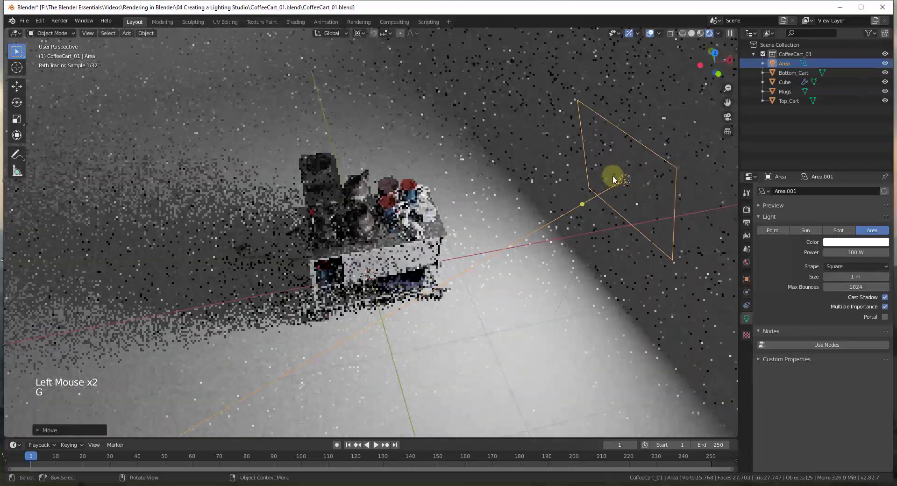
pyautogui.moveTo(589, 206); pyautogui.dragTo(386, 229)
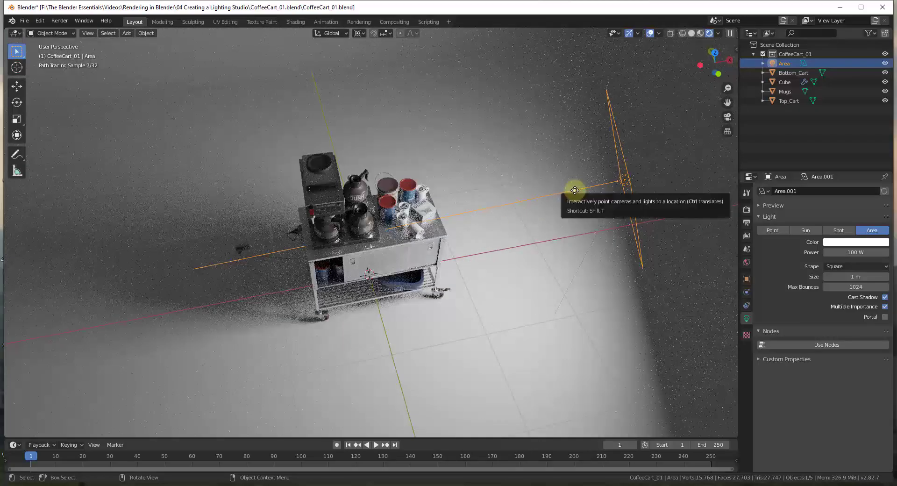
# - Duplicate the area light and place the copy about 3.4 m away in negative X, on the cart's opposite side
pyautogui.moveTo(568, 226)
pyautogui.keyDown('shift'); pyautogui.mouseDown(button='middle')
pyautogui.moveTo(568, 196)
pyautogui.moveTo(570, 211)
pyautogui.mouseUp(button='middle'); pyautogui.keyUp('shift')
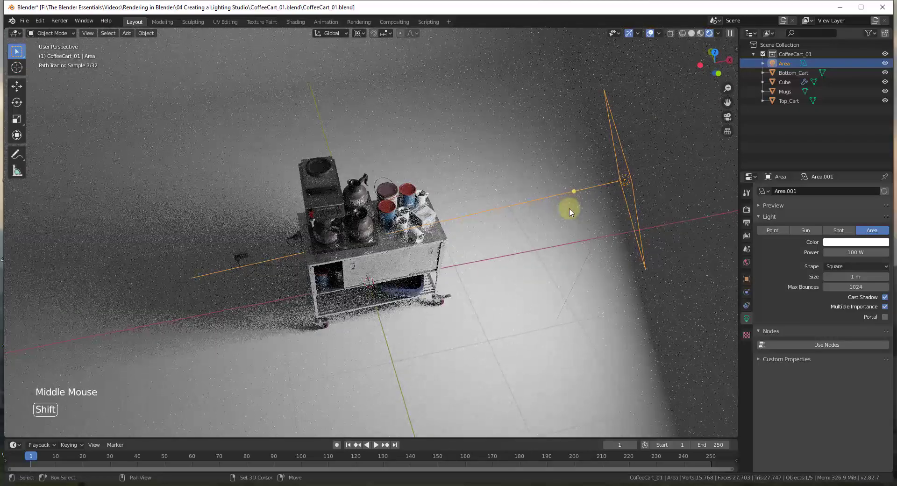
pyautogui.hotkey('shift', 'd')
pyautogui.press('x')
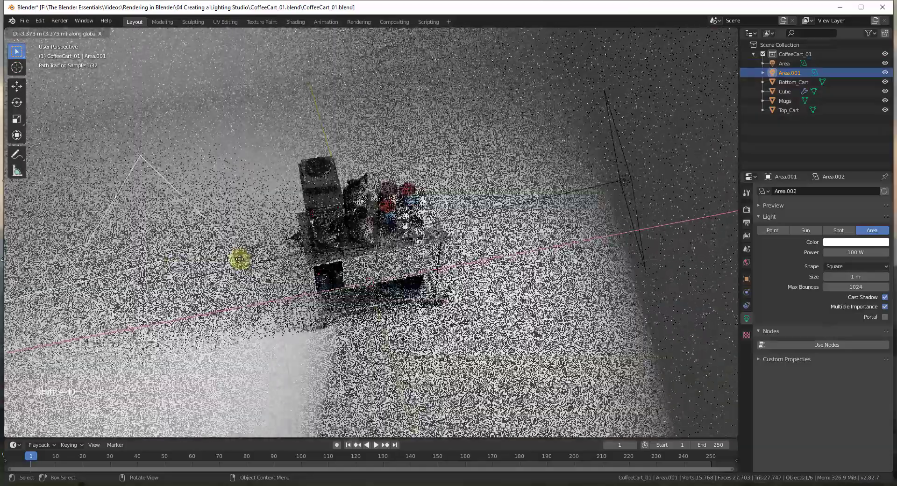
pyautogui.click(240, 256)
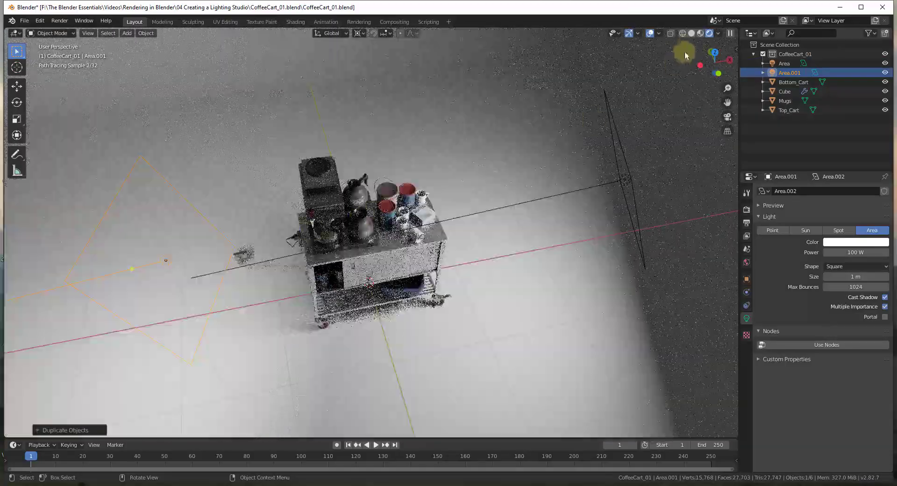
# - Switch the viewport to material preview shading and aim the copied area light at the coffee maker on the cart
pyautogui.click(700, 33)
pyautogui.moveTo(464, 219)
pyautogui.mouseDown(button='middle')
pyautogui.moveTo(408, 150)
pyautogui.moveTo(181, 248)
pyautogui.mouseUp(button='middle')
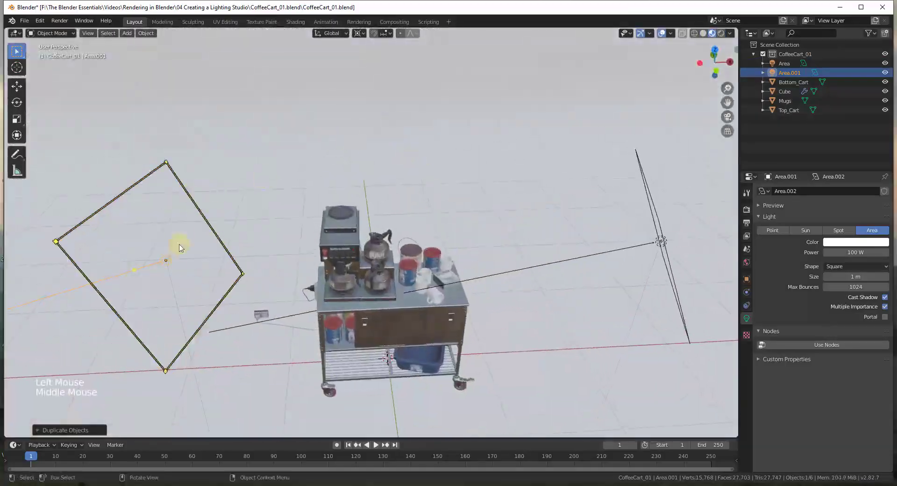
pyautogui.moveTo(134, 272); pyautogui.dragTo(285, 283)
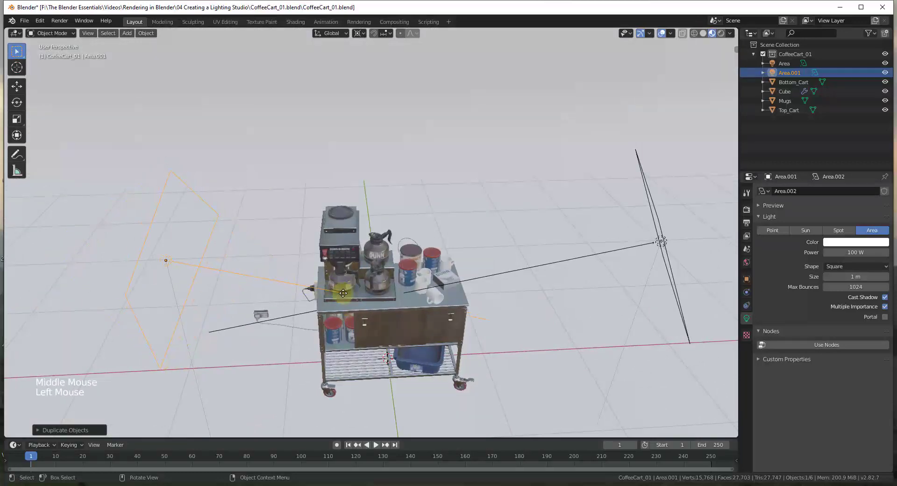
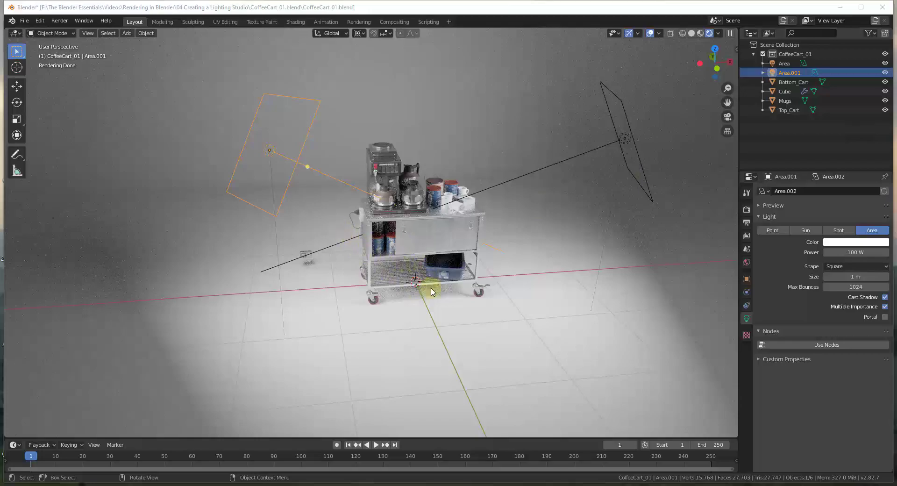
# - Duplicate the selected area light and, in material preview shading, move the copy to behind the cart
pyautogui.moveTo(386, 248)
pyautogui.mouseDown(button='middle')
pyautogui.moveTo(440, 280)
pyautogui.moveTo(546, 297)
pyautogui.moveTo(434, 167)
pyautogui.moveTo(530, 256)
pyautogui.moveTo(448, 238)
pyautogui.moveTo(439, 252)
pyautogui.mouseUp(button='middle')
pyautogui.scroll(-4, 472, 208)
pyautogui.scroll(2, 434, 167)
pyautogui.hotkey('shift', 'd')
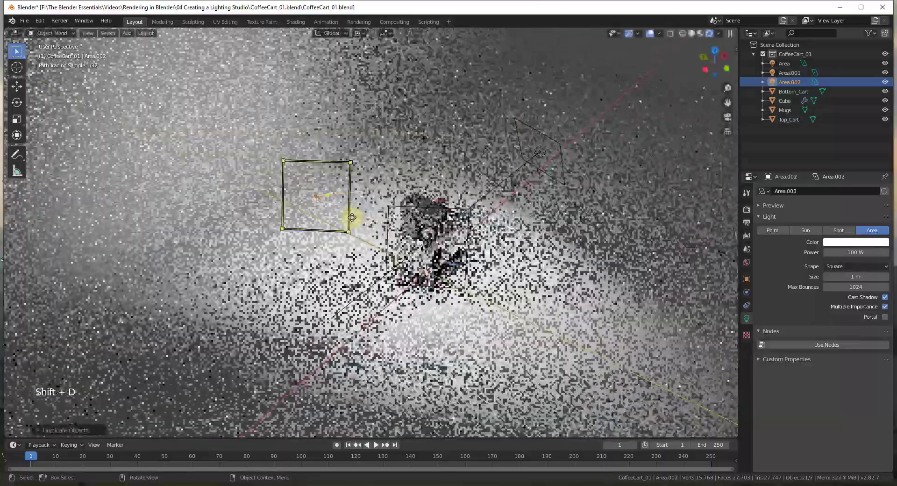
pyautogui.click(352, 217)
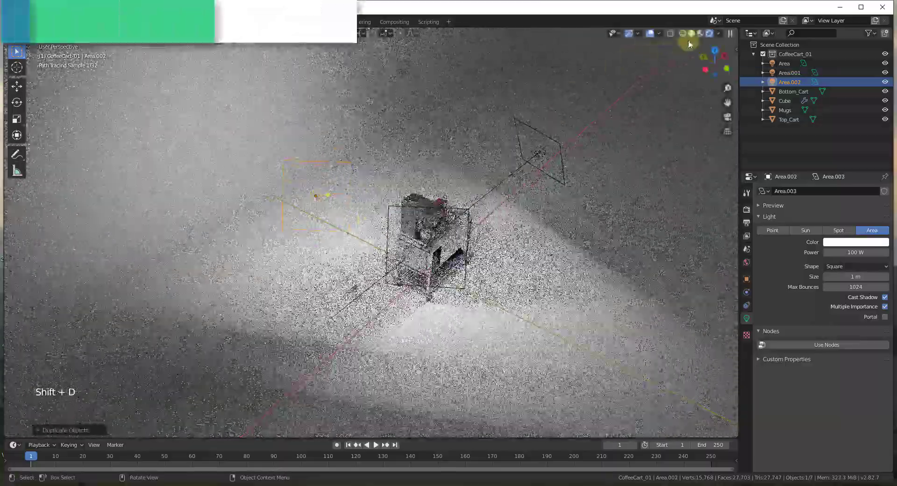
pyautogui.click(699, 35)
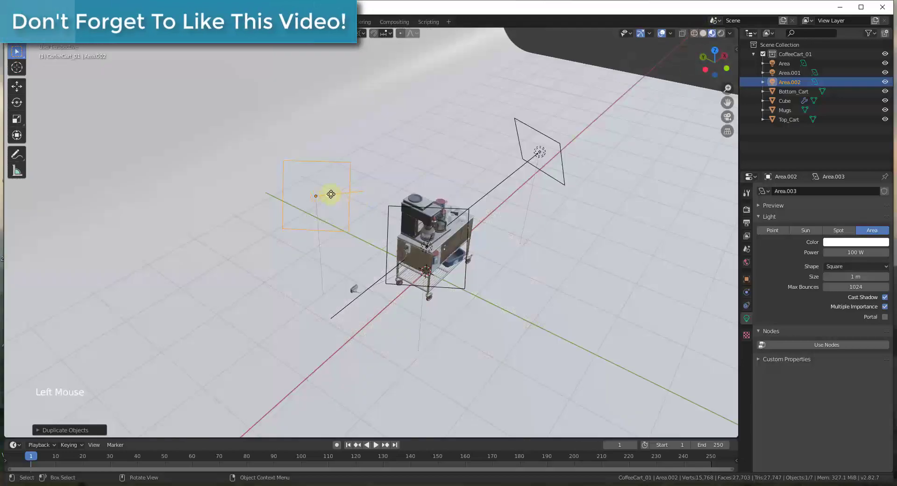
pyautogui.press('g')
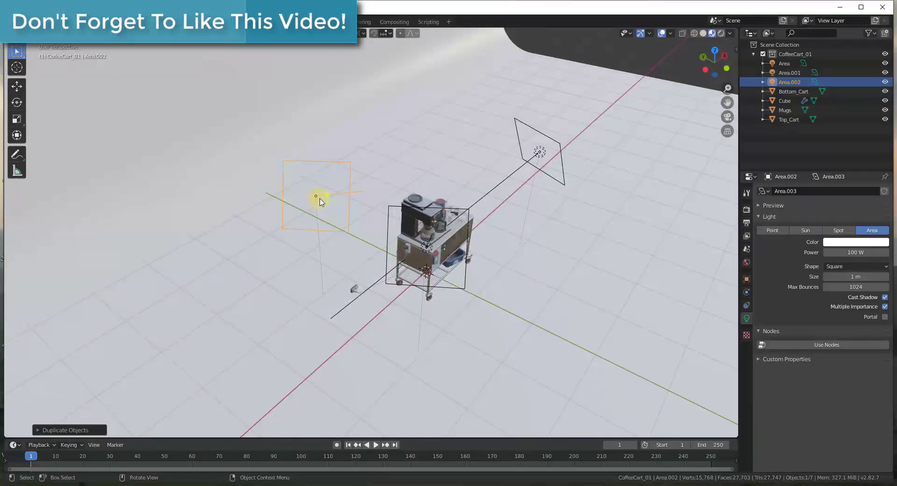
pyautogui.click(374, 254)
# - Aim the rear area light at the items on the cart's tabletop and move it lower behind the cart
pyautogui.moveTo(374, 254); pyautogui.dragTo(248, 252, button='middle')
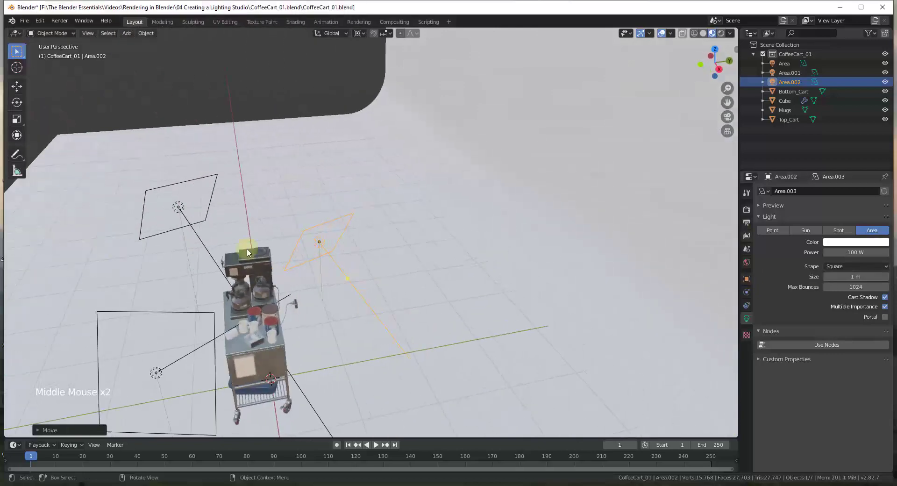
pyautogui.moveTo(344, 279); pyautogui.dragTo(248, 333)
pyautogui.press('g')
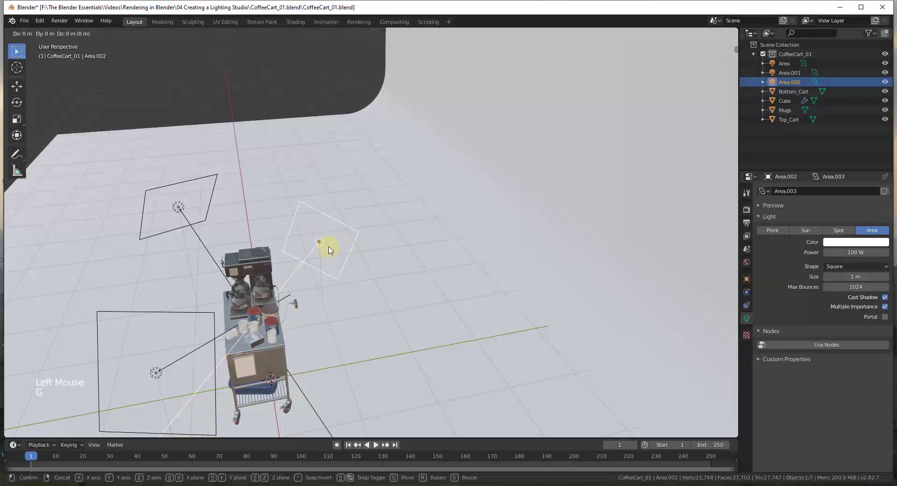
pyautogui.click(342, 289)
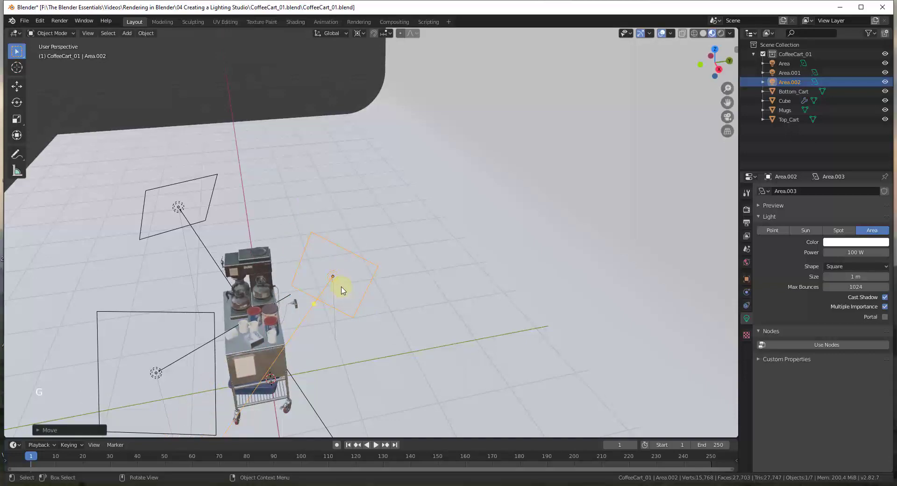
pyautogui.press('g')
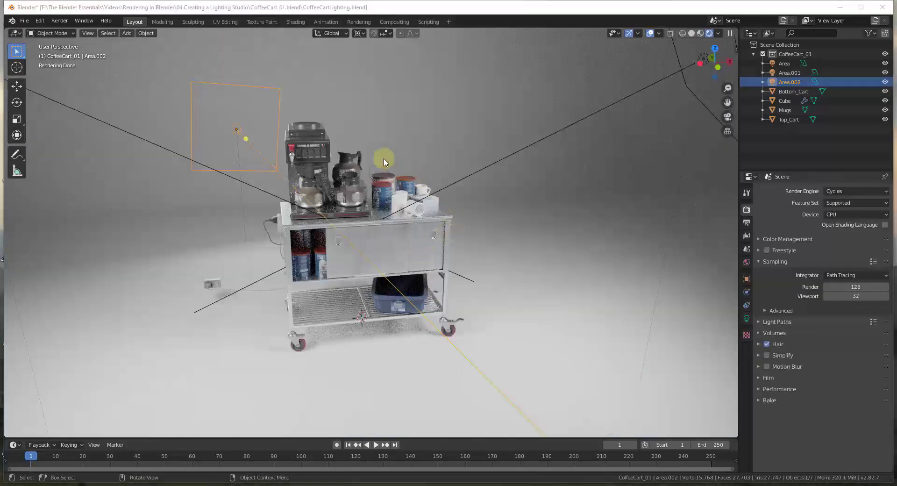
# - Review how the three area lights illuminate the cart and backdrop, and select the area light on the positive X side
pyautogui.scroll(-3, 384, 162)
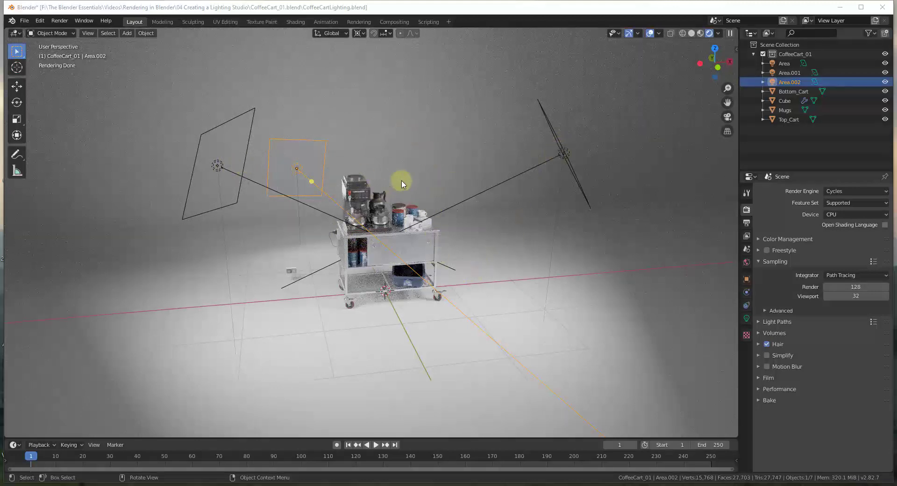
pyautogui.moveTo(420, 329)
pyautogui.mouseDown(button='middle')
pyautogui.moveTo(357, 176)
pyautogui.moveTo(393, 204)
pyautogui.moveTo(322, 206)
pyautogui.mouseUp(button='middle')
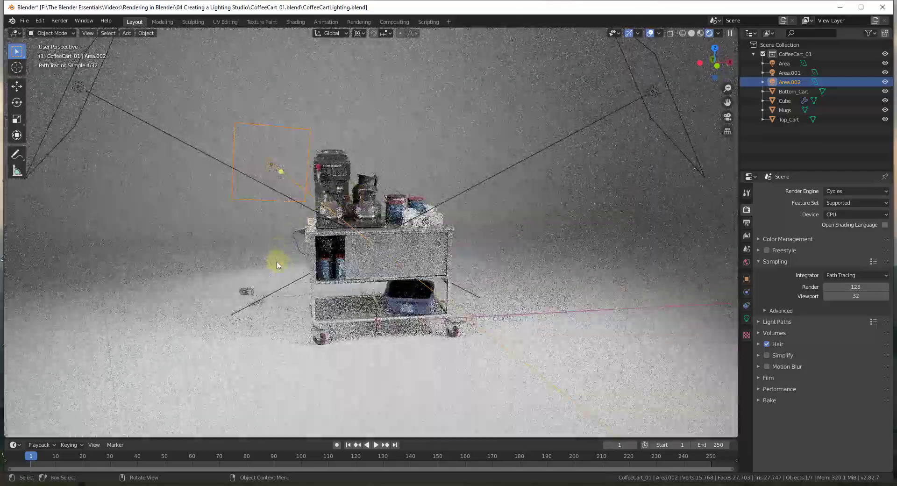
pyautogui.scroll(-5, 580, 174)
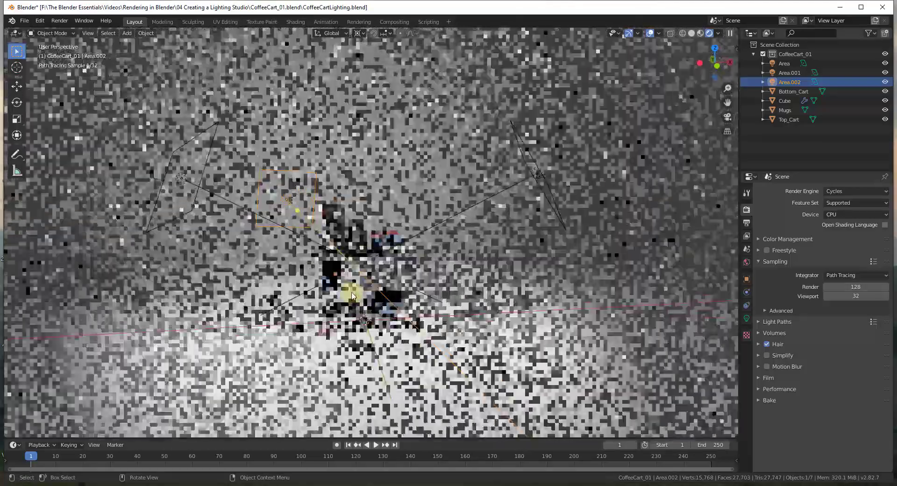
pyautogui.click(531, 161)
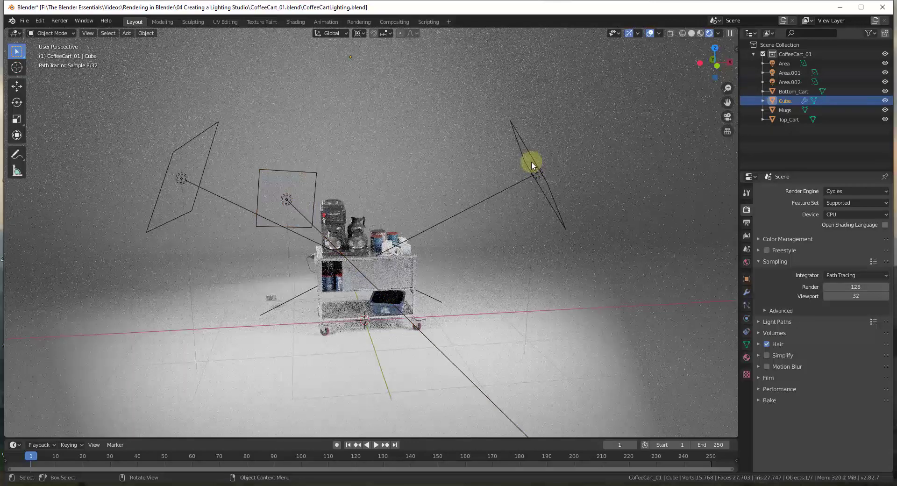
pyautogui.click(537, 163)
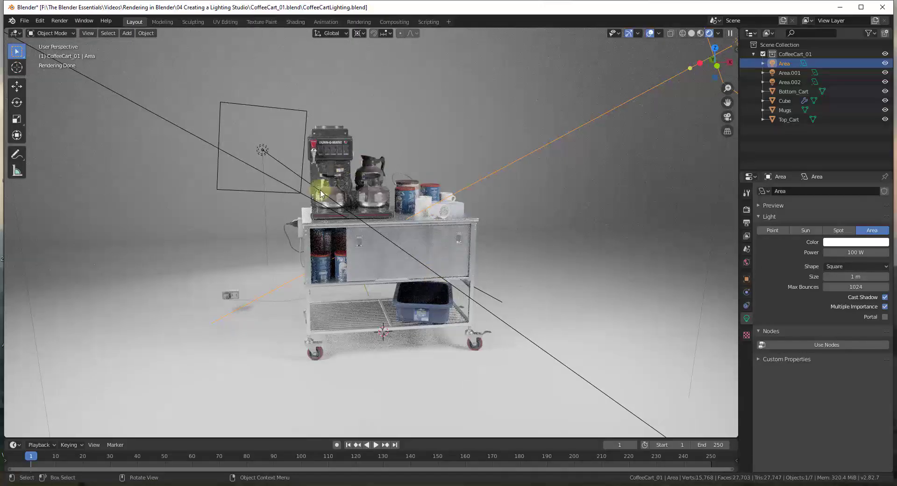
# - Add a camera to the scene while the whole lighting setup is in view, and keep the camera selected
pyautogui.scroll(-5, 432, 247)
pyautogui.moveTo(430, 250); pyautogui.dragTo(452, 329, button='middle')
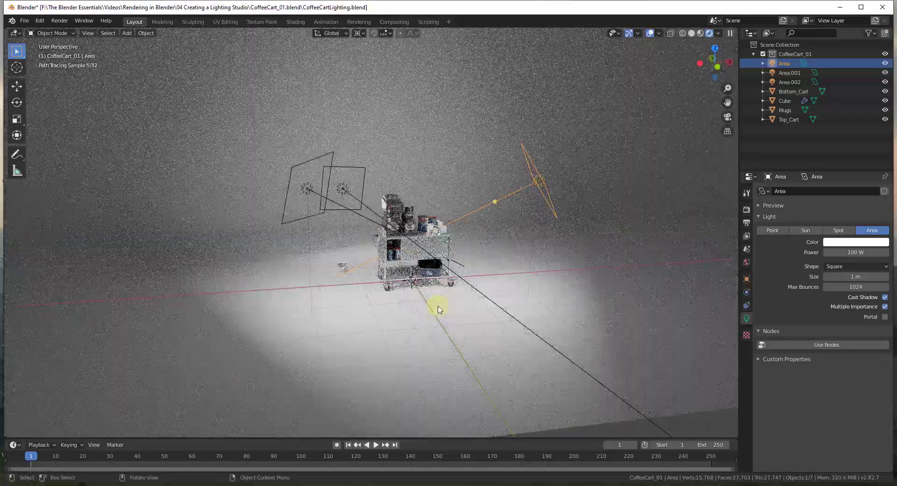
pyautogui.hotkey('shift', 'a')
pyautogui.click(416, 329)
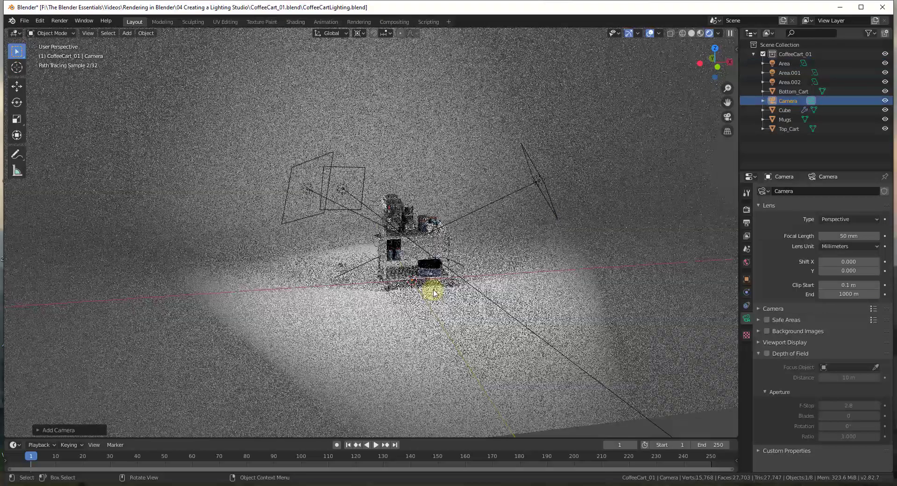
pyautogui.click(784, 109)
pyautogui.click(787, 101)
# - Lock the camera to the view, look through it, and frame the whole cart in the camera view
pyautogui.press('n')
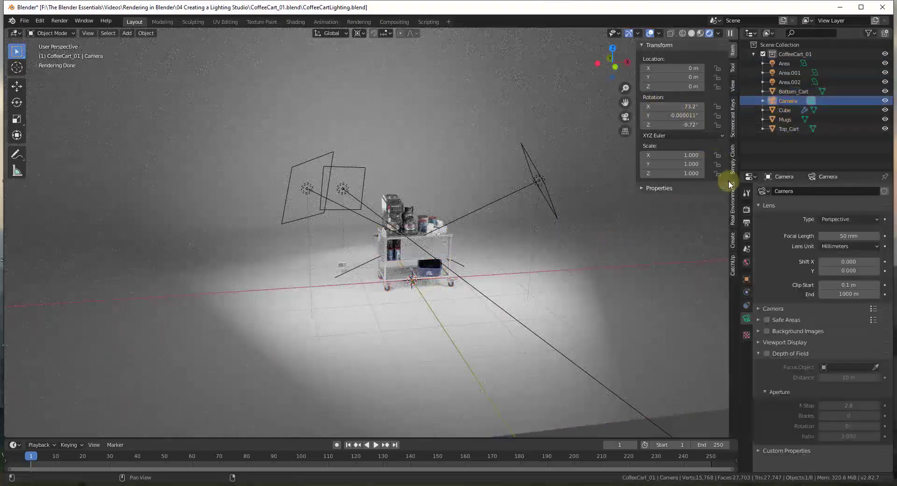
pyautogui.click(732, 84)
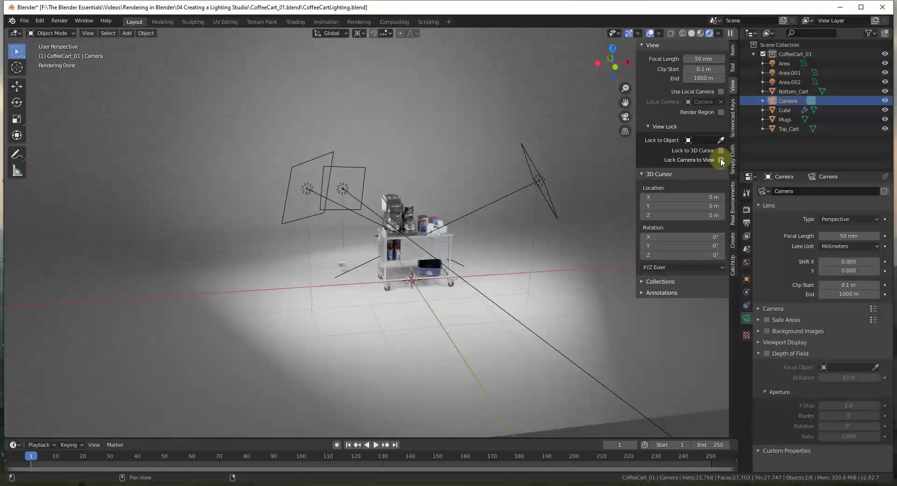
pyautogui.click(721, 160)
pyautogui.press('KP_0')
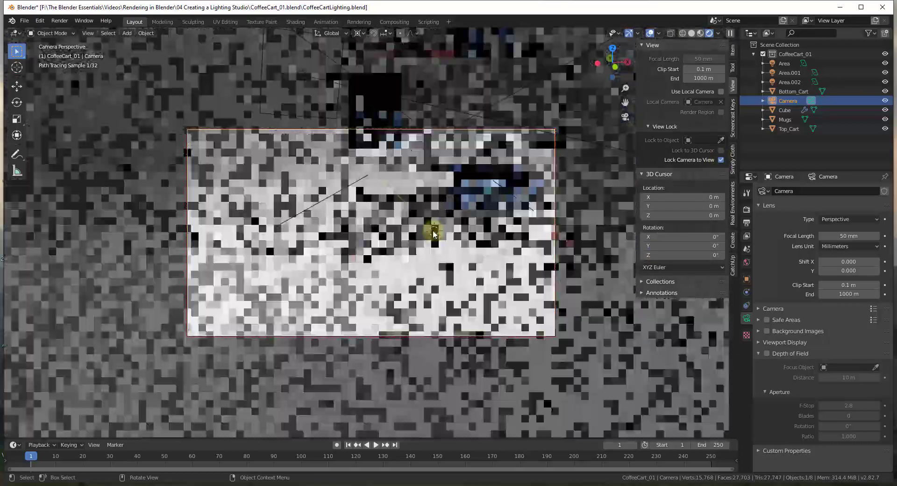
pyautogui.moveTo(433, 232)
pyautogui.mouseDown(button='middle')
pyautogui.moveTo(502, 175)
pyautogui.moveTo(471, 200)
pyautogui.moveTo(447, 284)
pyautogui.moveTo(460, 280)
pyautogui.moveTo(456, 287)
pyautogui.moveTo(460, 254)
pyautogui.moveTo(446, 299)
pyautogui.moveTo(451, 280)
pyautogui.moveTo(414, 275)
pyautogui.moveTo(351, 223)
pyautogui.moveTo(710, 174)
pyautogui.mouseUp(button='middle')
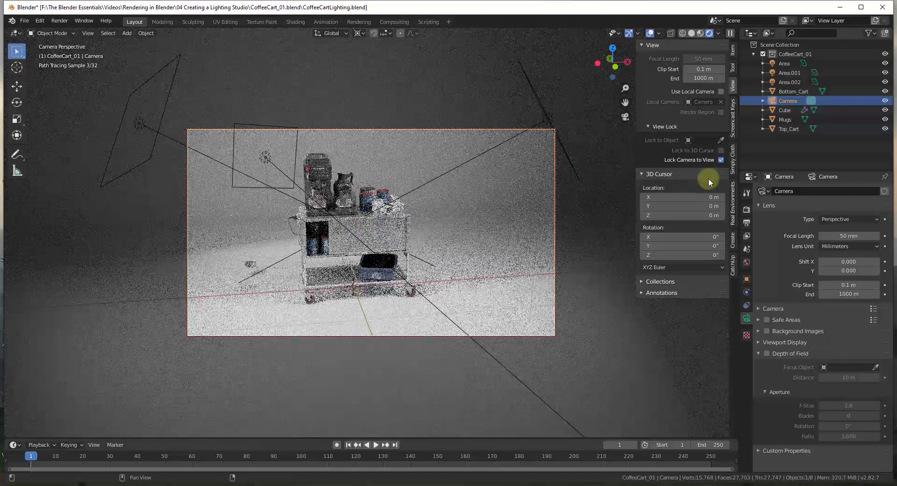
# - Set the output resolution to 1080 by 1080 px and bring the camera closer so the cart fills the square frame
pyautogui.click(745, 211)
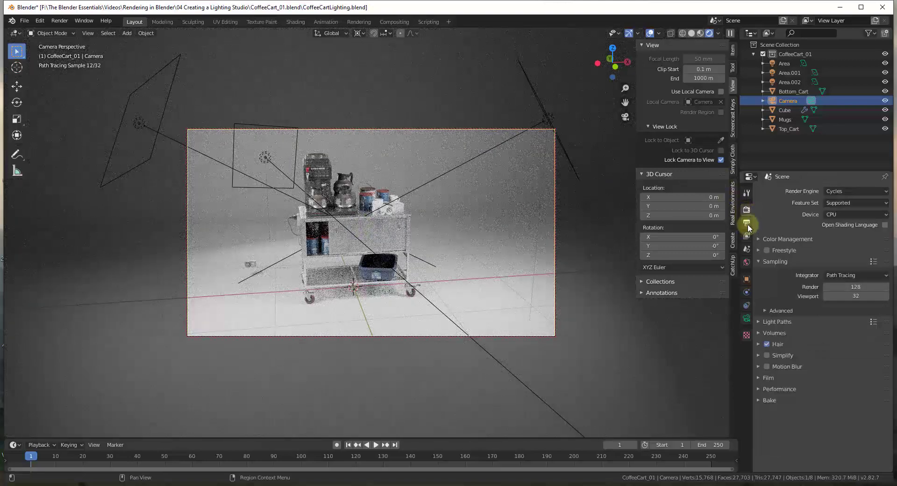
pyautogui.click(747, 225)
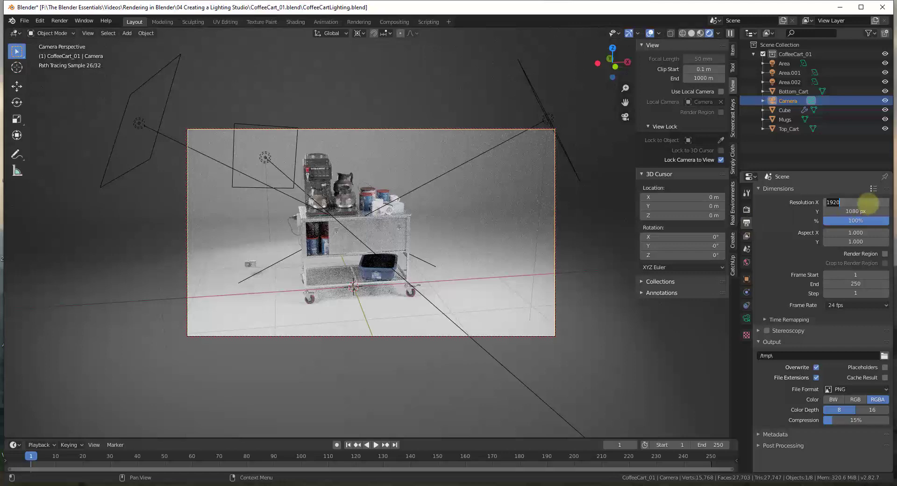
pyautogui.click(868, 202)
pyautogui.write('1080')
pyautogui.press('Tab')
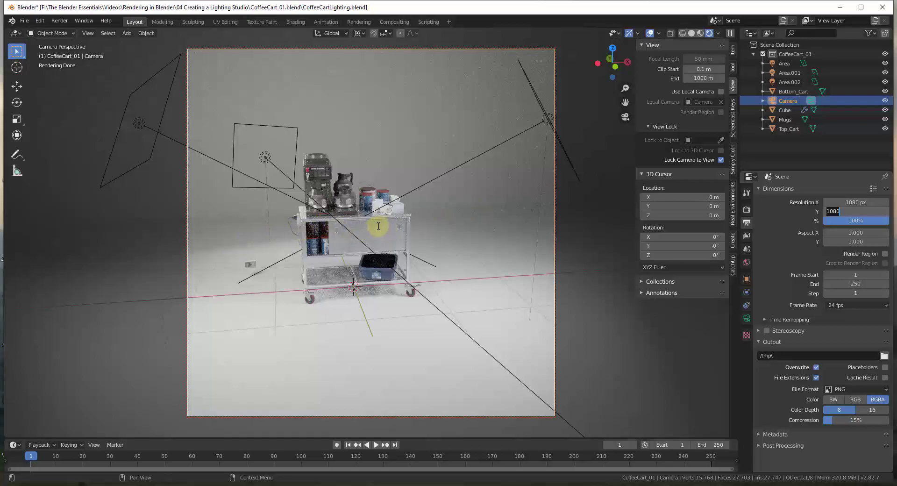
pyautogui.press('Return')
pyautogui.scroll(3, 361, 236)
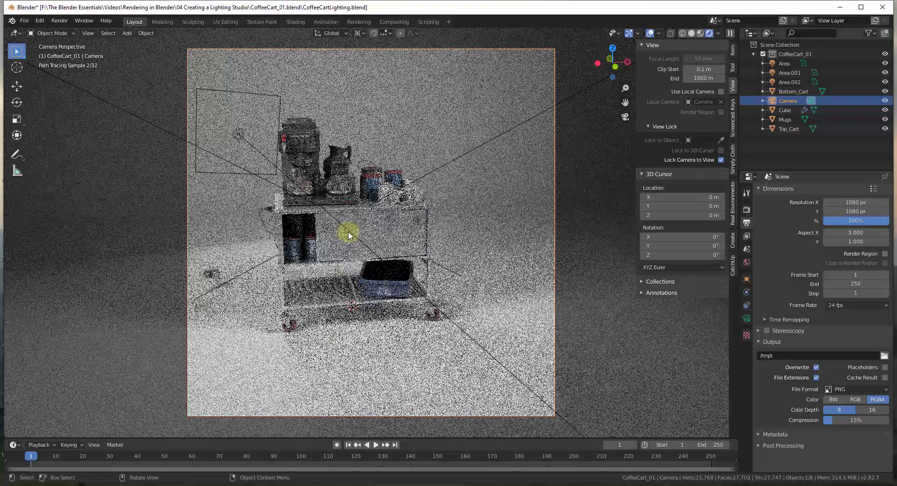
pyautogui.scroll(3, 343, 238)
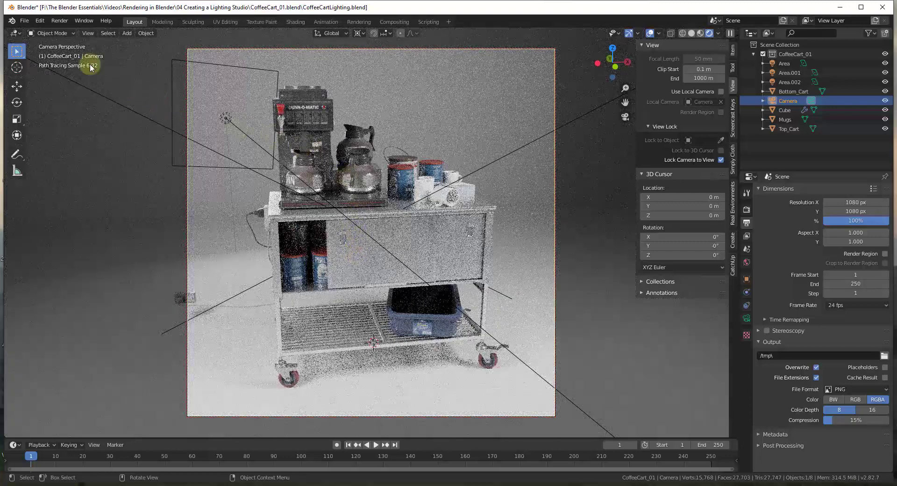
# - Set the scene's color management Look to High Contrast in the render settings
pyautogui.click(63, 24)
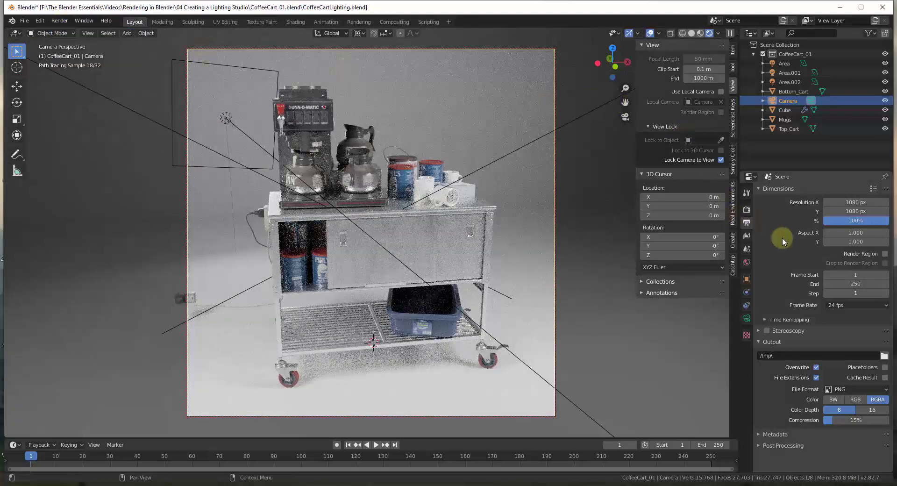
pyautogui.click(746, 209)
pyautogui.click(534, 233)
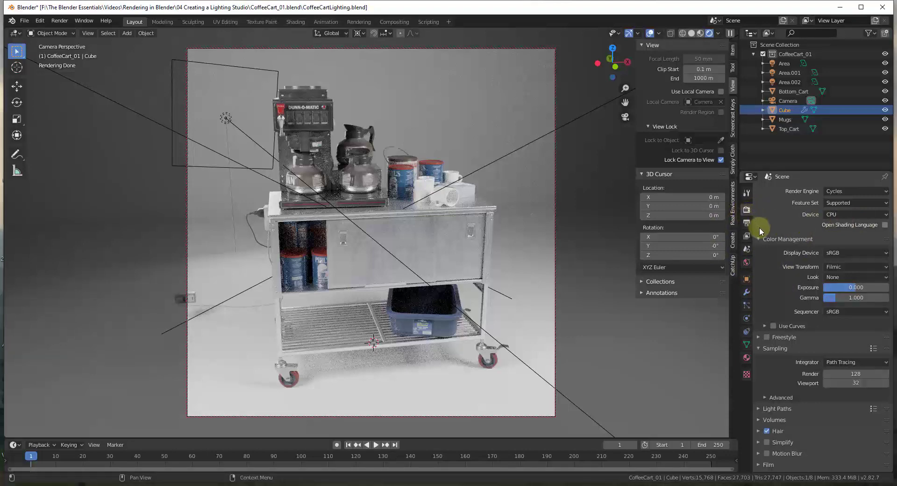
pyautogui.click(846, 275)
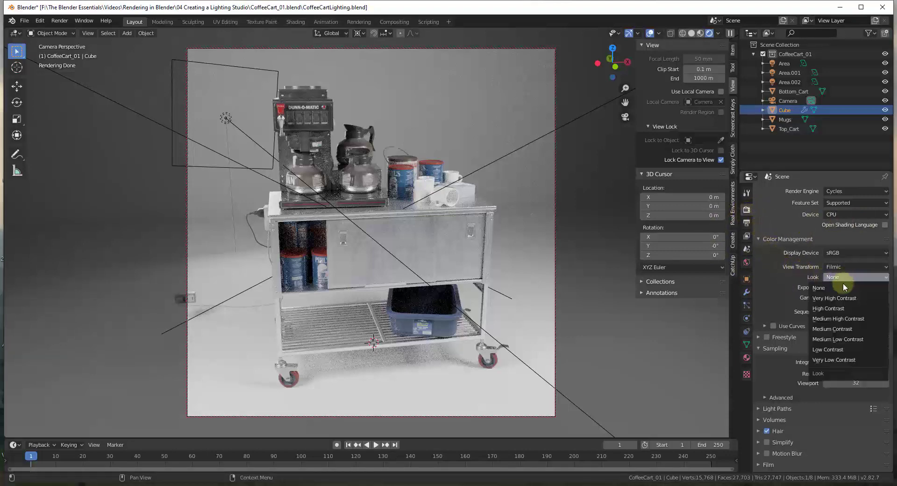
pyautogui.click(840, 308)
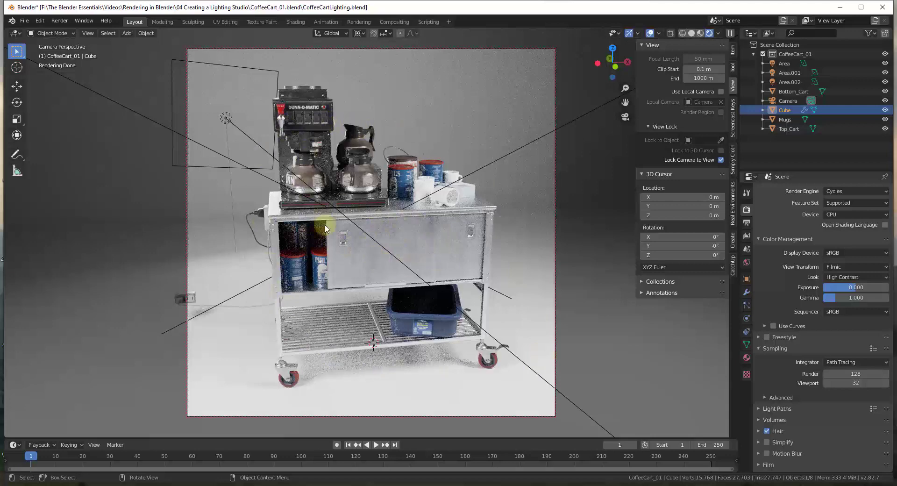
# - Compare the image with the color management Look at None, and restore High Contrast
pyautogui.click(843, 278)
pyautogui.click(832, 288)
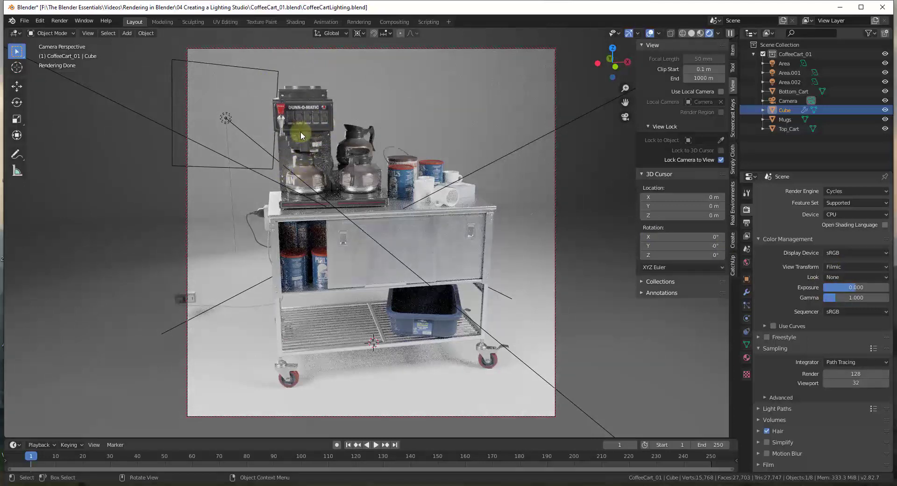
pyautogui.click(832, 277)
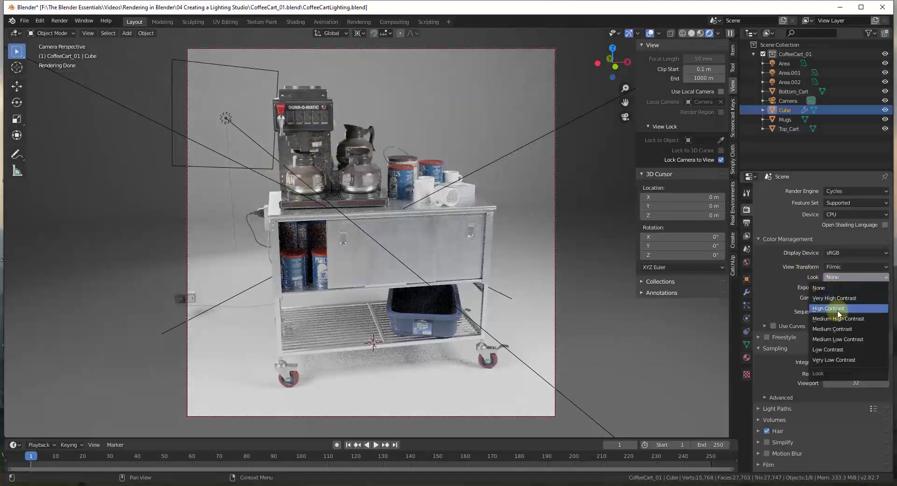
pyautogui.click(836, 308)
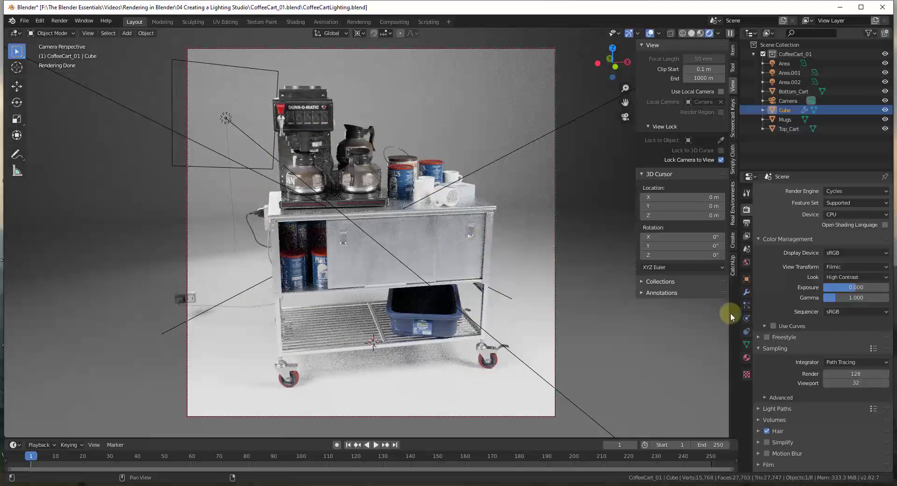
# - Check that denoising is enabled for the view layer and review the output settings
pyautogui.scroll(-1, 813, 366)
pyautogui.click(746, 223)
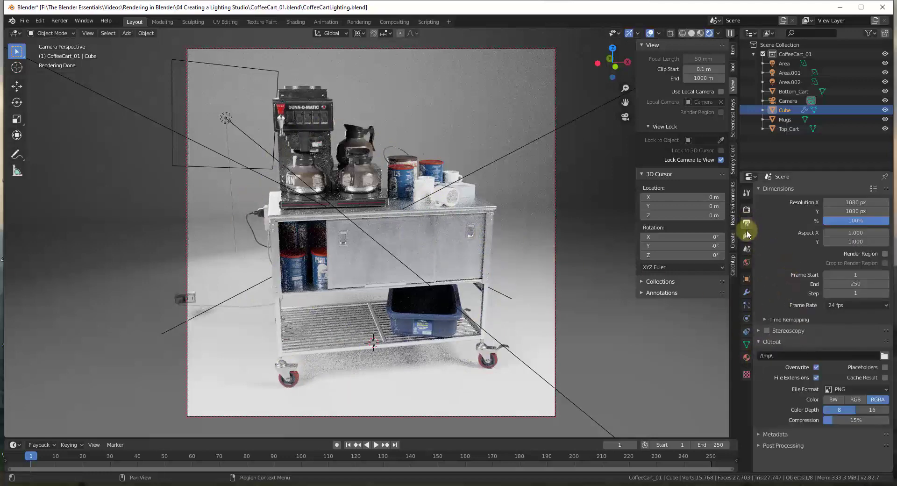
pyautogui.click(746, 235)
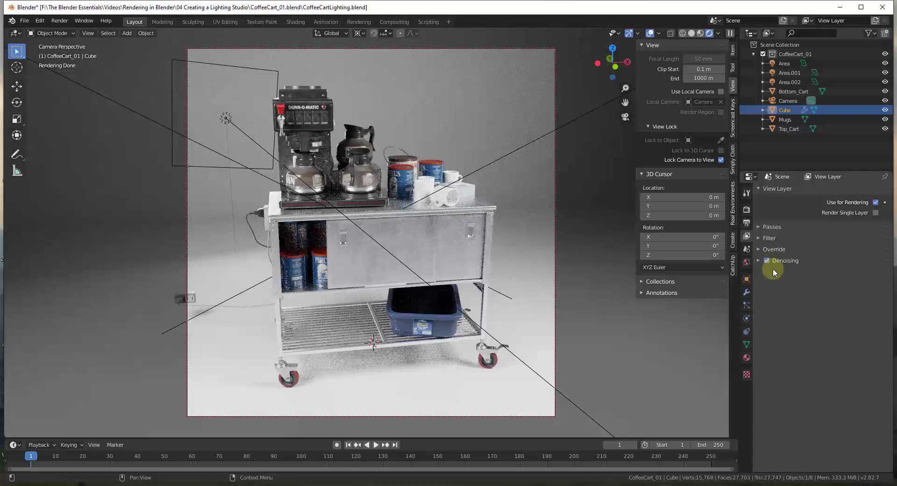
pyautogui.click(747, 223)
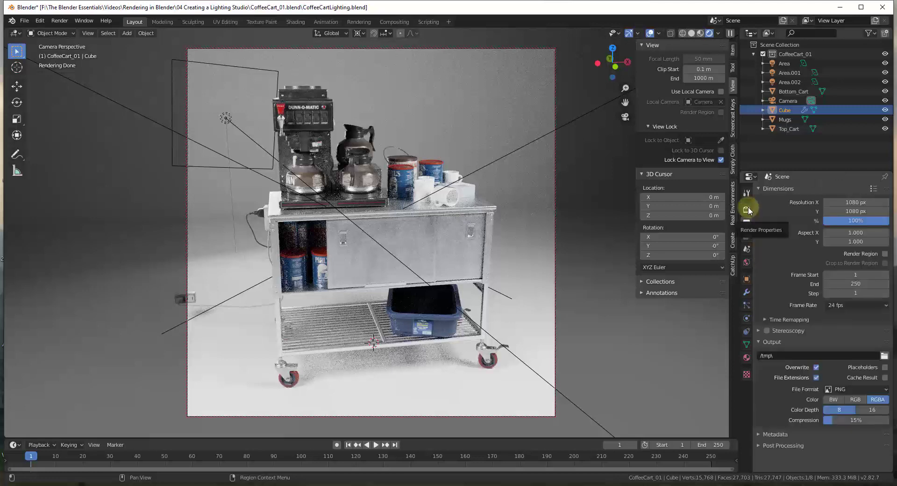
# - Render the camera's image and maximize the render window so the whole frame is in view
pyautogui.click(59, 21)
pyautogui.click(70, 30)
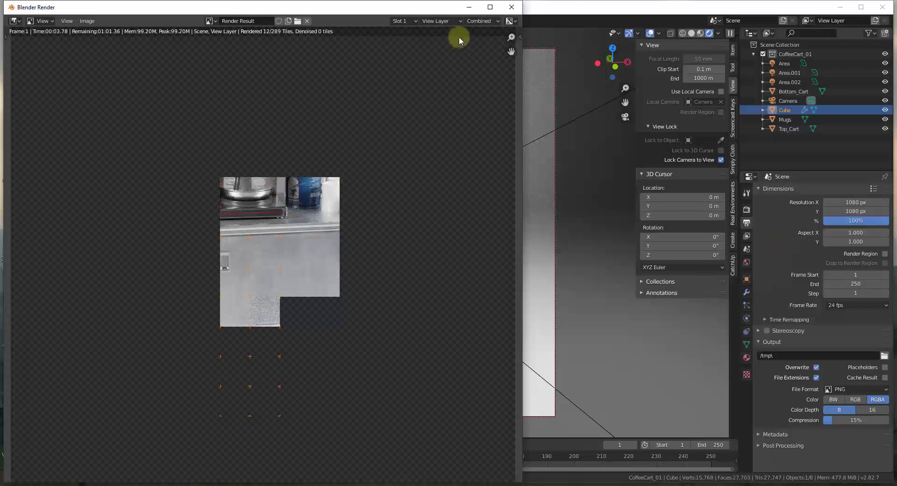
pyautogui.click(490, 7)
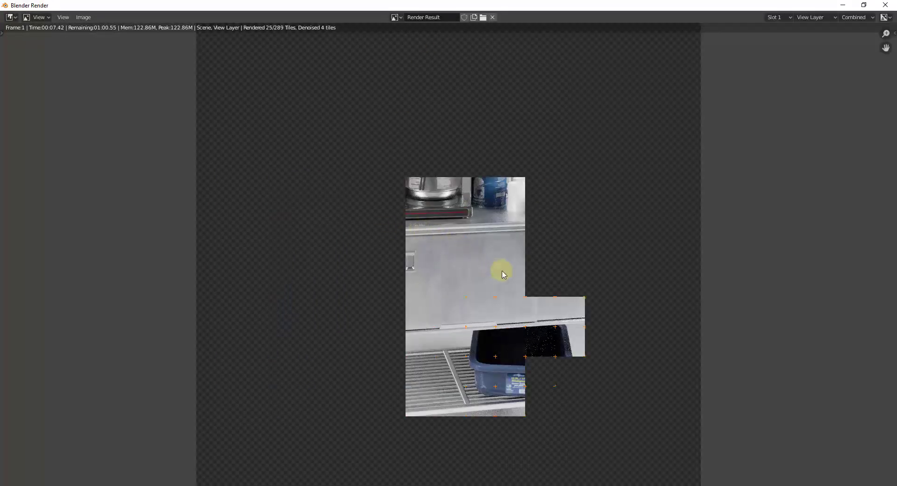
pyautogui.scroll(-1, 506, 272)
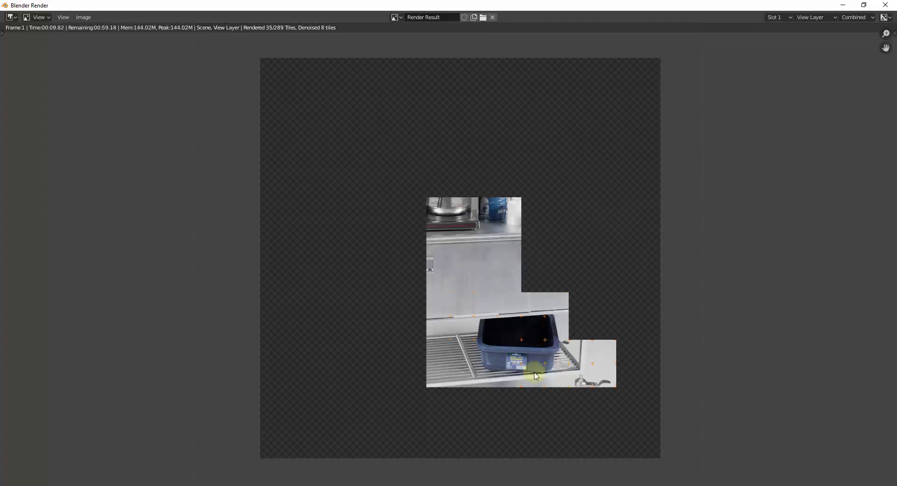